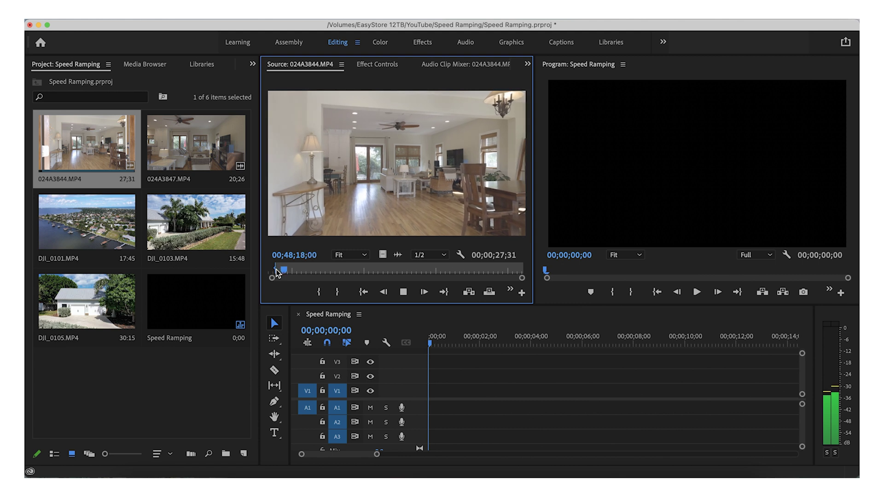
- Mark the out point of 024A3844.MP4 and place only its video at the start of track V1
key("o")
key("space")
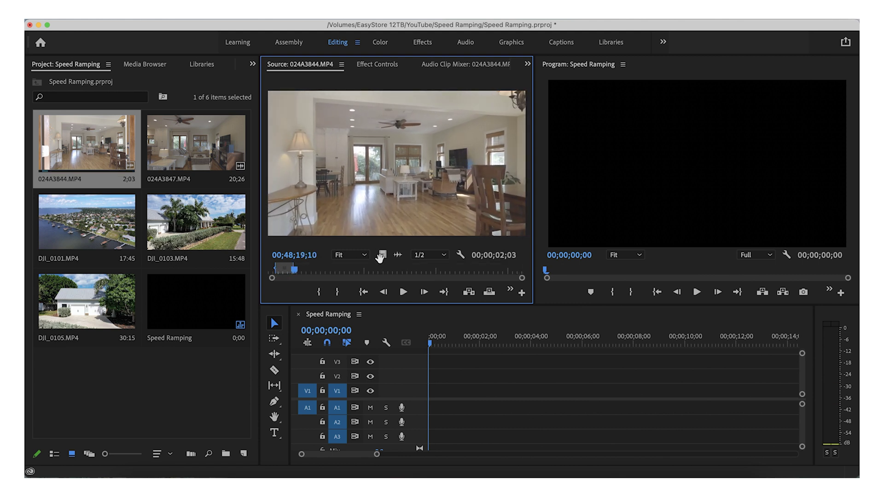
left_click_drag(383, 259, 435, 399)
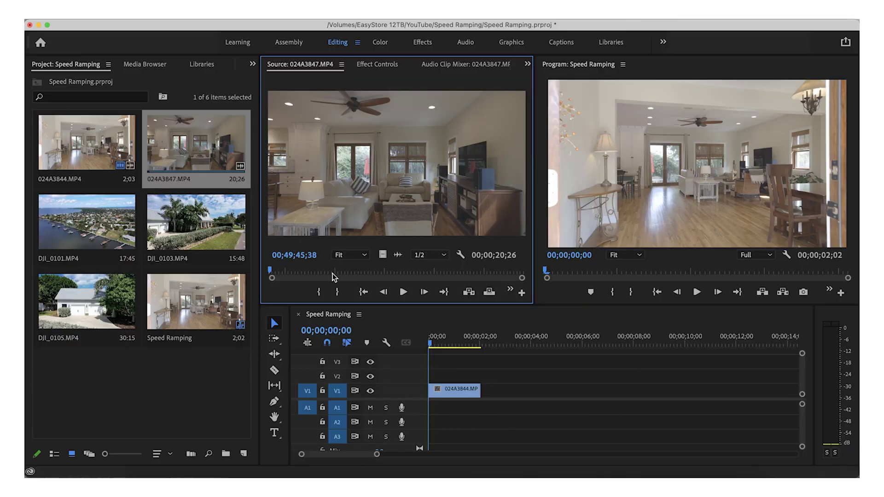
- Mark the in point of 024A3847.MP4 at about 00;49;49;42, comparing it with the end frame of the 024A3844.MP4 selection
double_click(110, 155)
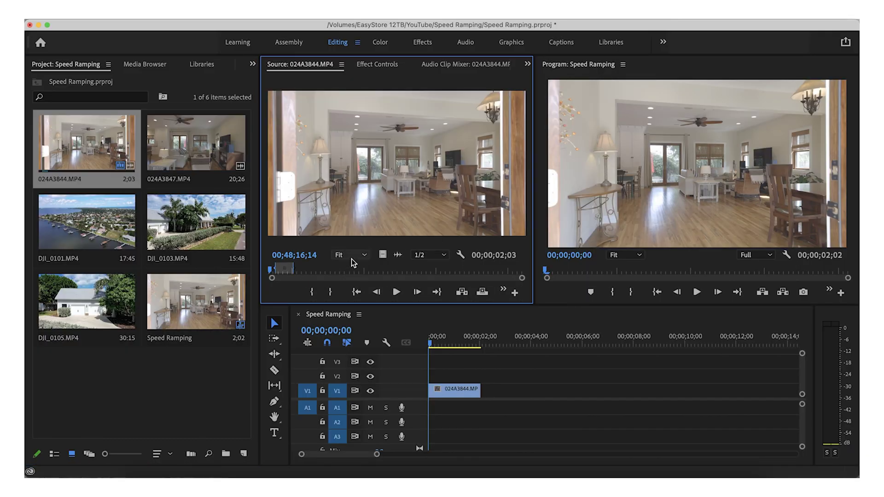
left_click_drag(313, 269, 295, 270)
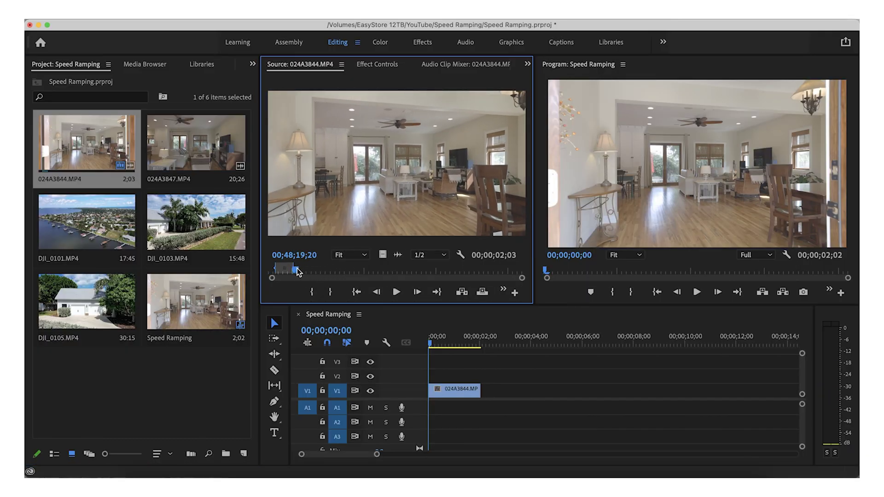
double_click(191, 147)
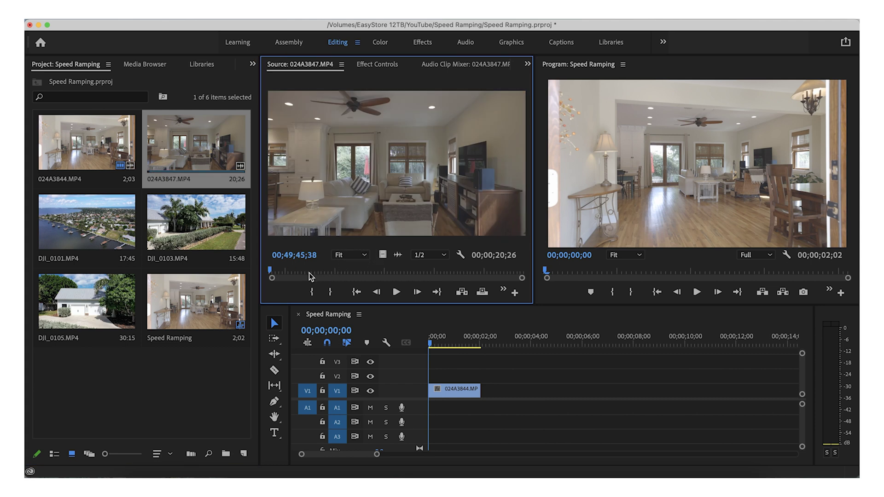
mouse_move(304, 272)
left_mouse_down()
mouse_move(331, 272)
mouse_move(322, 272)
left_mouse_up()
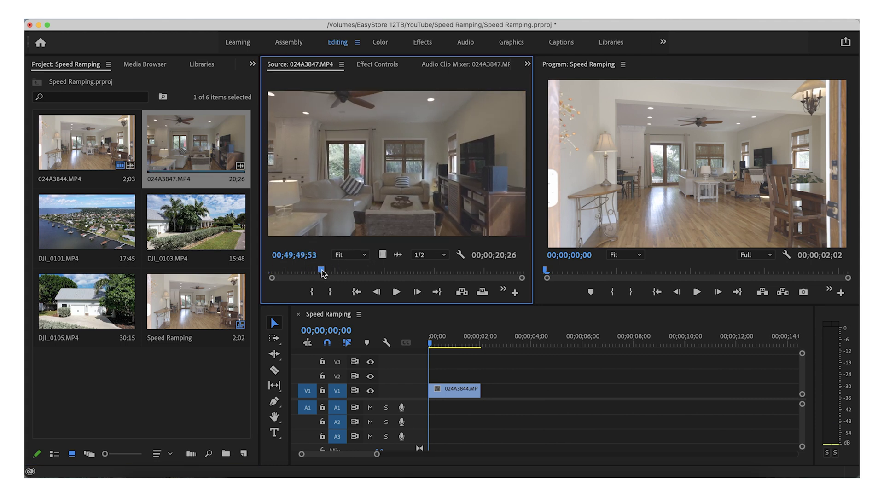
key("space")
key("i")
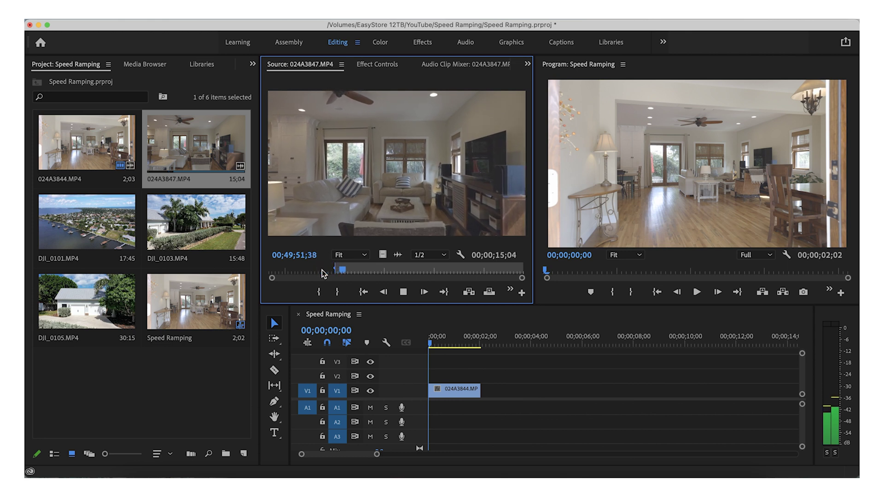
left_click(389, 272)
left_click_drag(389, 271, 321, 274)
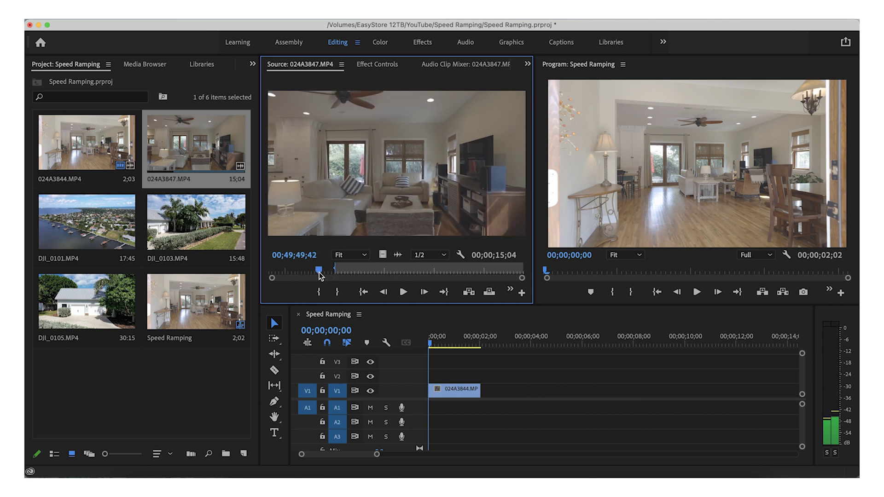
key("i")
key("space")
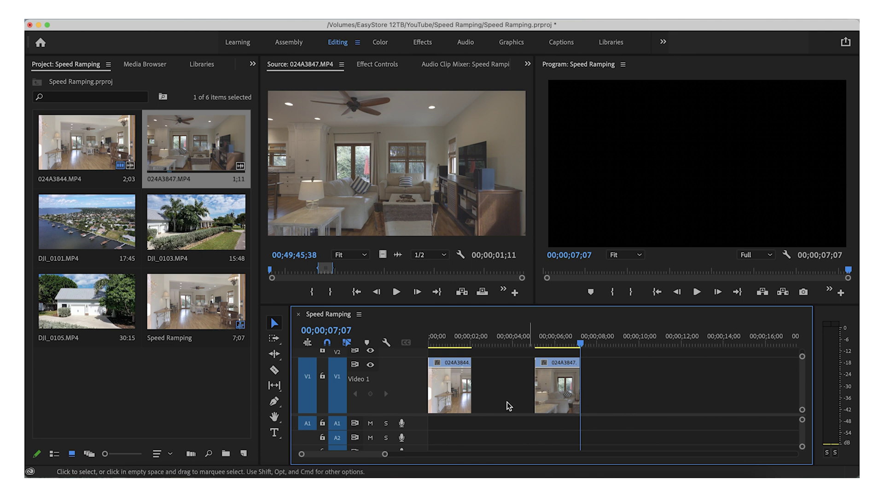
- Set the speed of both timeline clips, 024A3844.MP4 and 024A3847.MP4, to 50%
left_click(462, 393)
key("super+r")
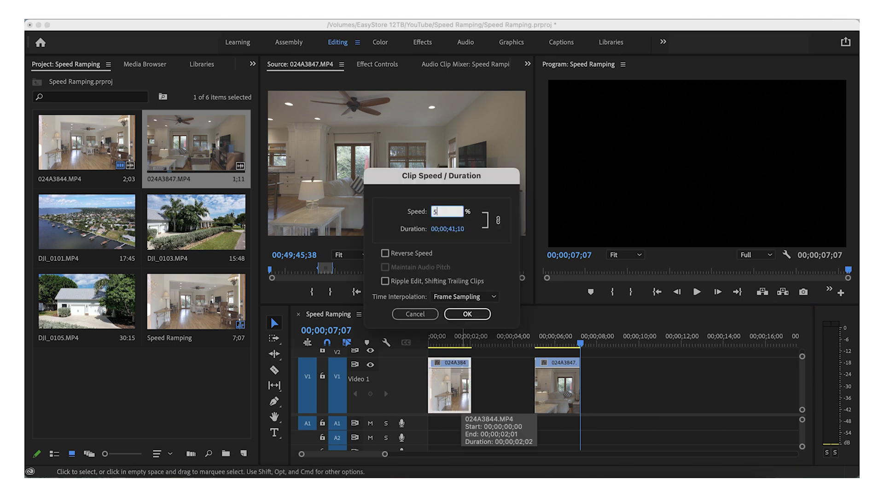
key("Return")
left_click(571, 393)
key("super+r")
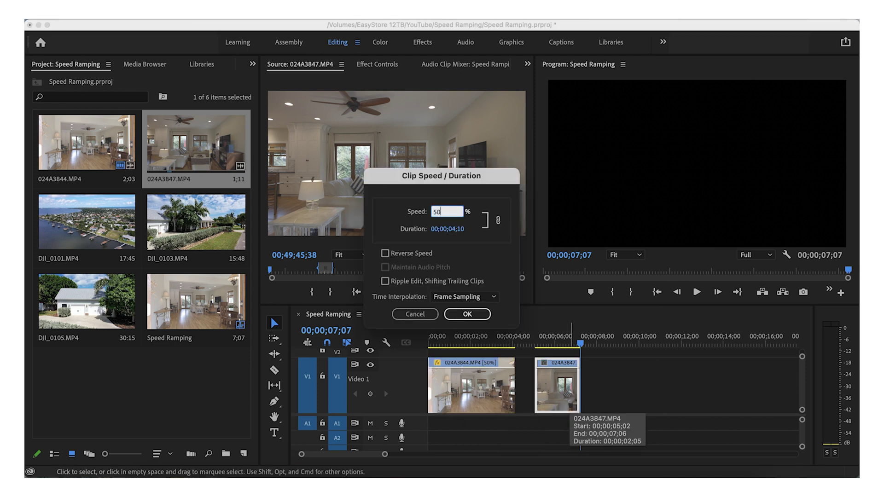
key("Return")
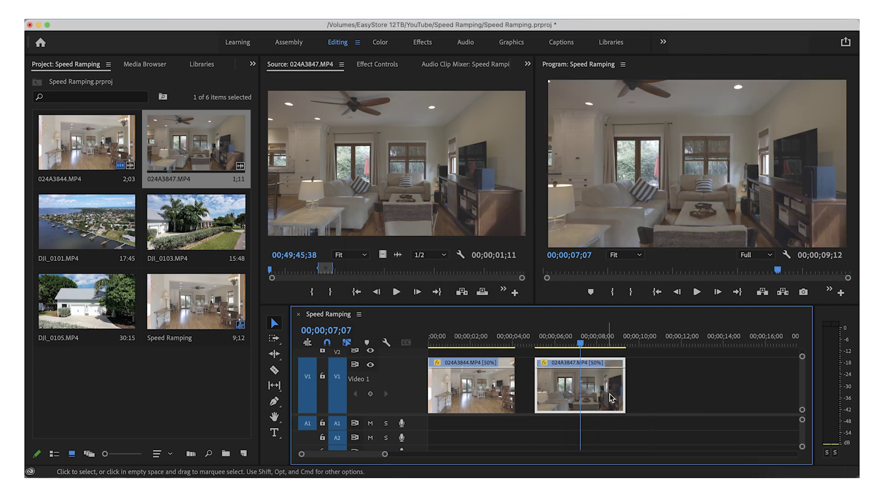
right_click(589, 388)
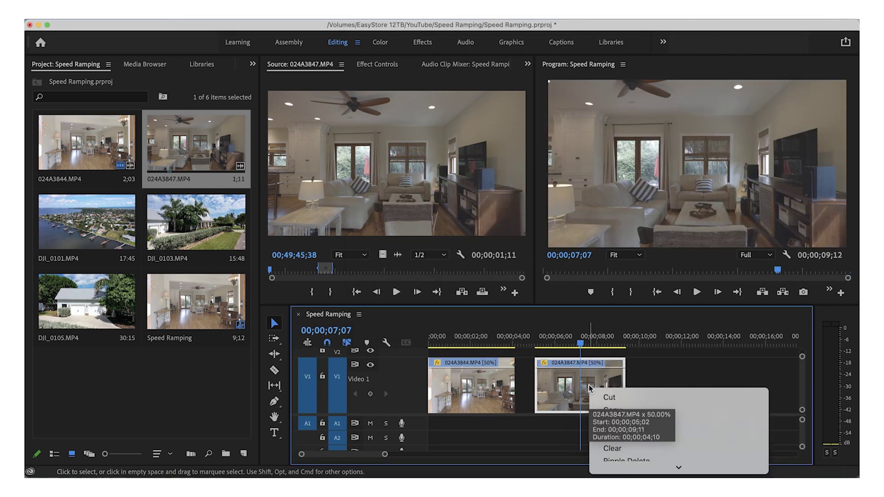
scroll(637, 430, "down", 10)
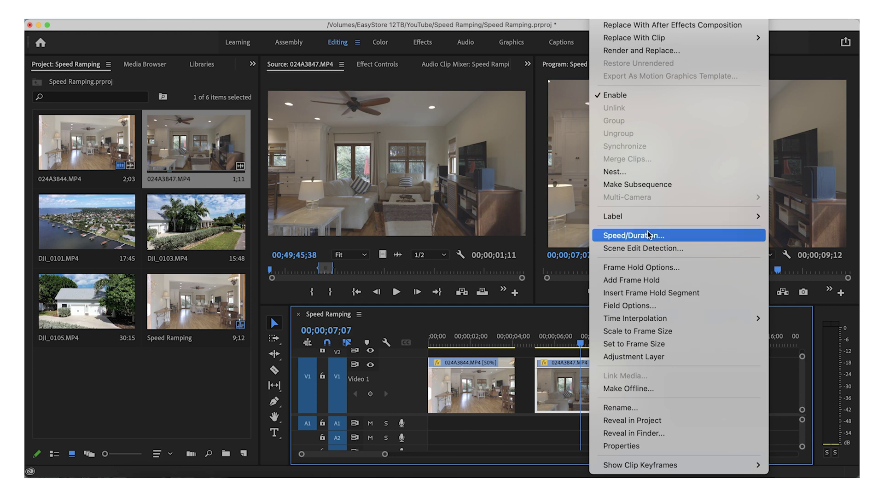
left_click(521, 368)
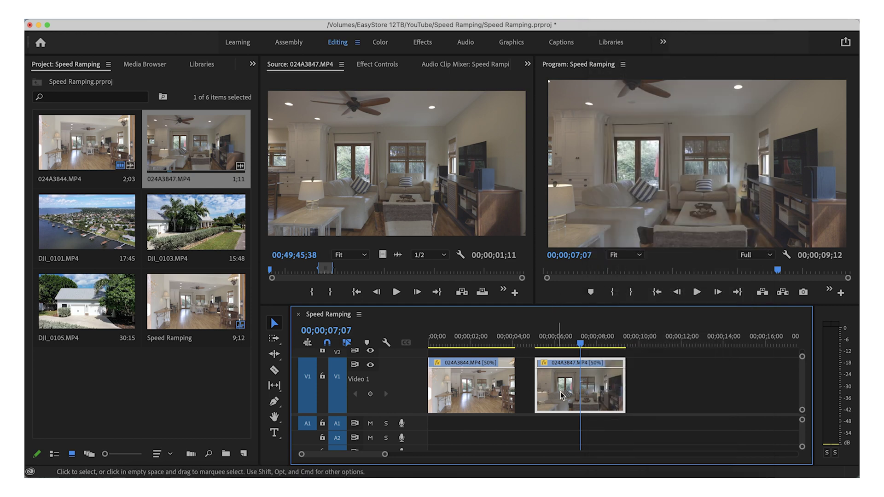
- Try placing the 024A3847.MP4 clip directly after 024A3844.MP4 and scrub across the cut
left_click_drag(589, 382, 569, 385)
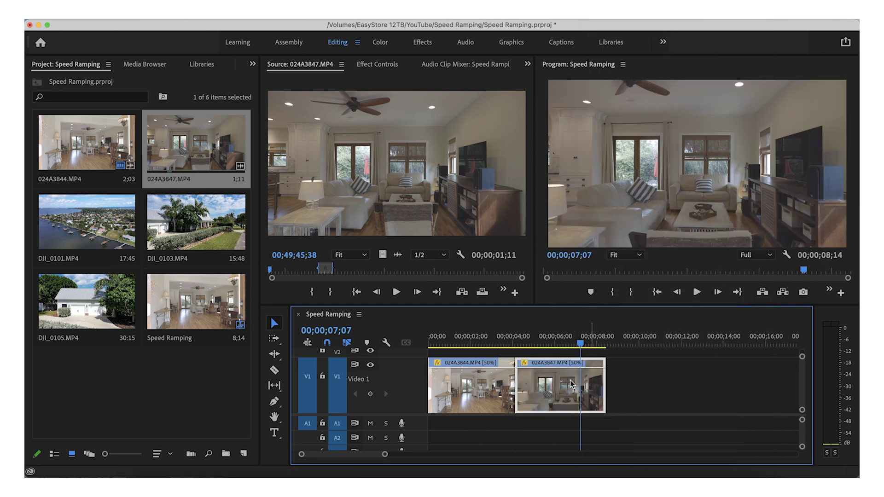
left_click(487, 340)
left_click_drag(488, 343, 575, 356)
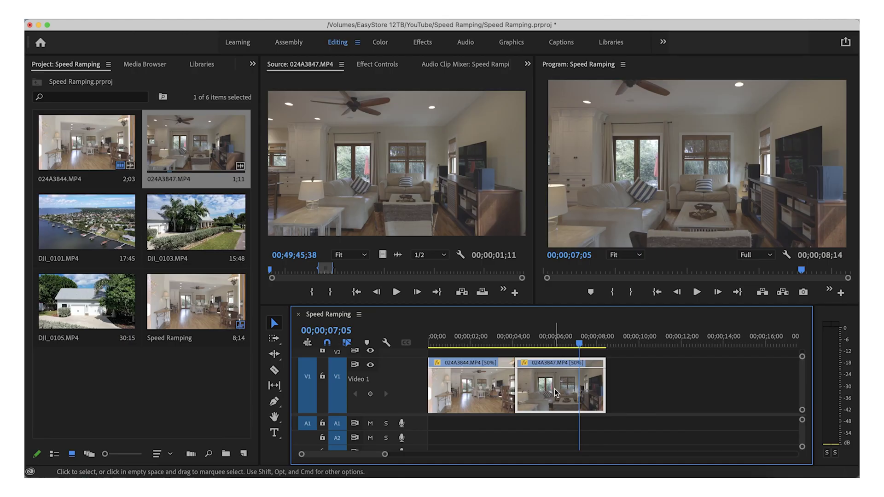
- Move the 024A3847.MP4 clip to about 9 seconds, leaving a gap, and display the Time Remapping Speed line on 024A3844.MP4
left_click_drag(556, 392, 656, 392)
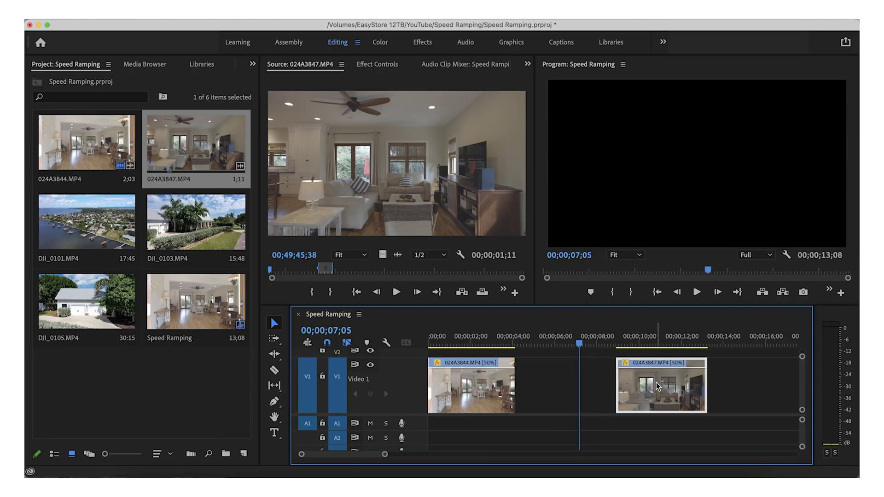
left_click(437, 366)
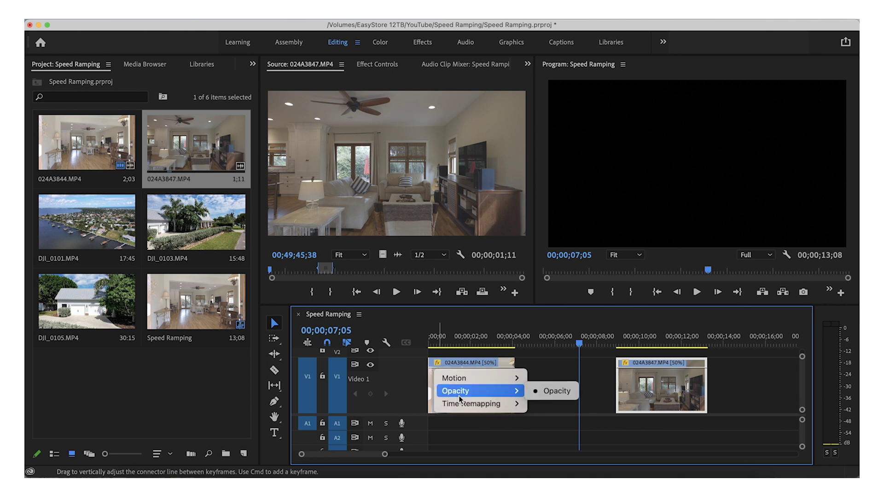
mouse_move(466, 404)
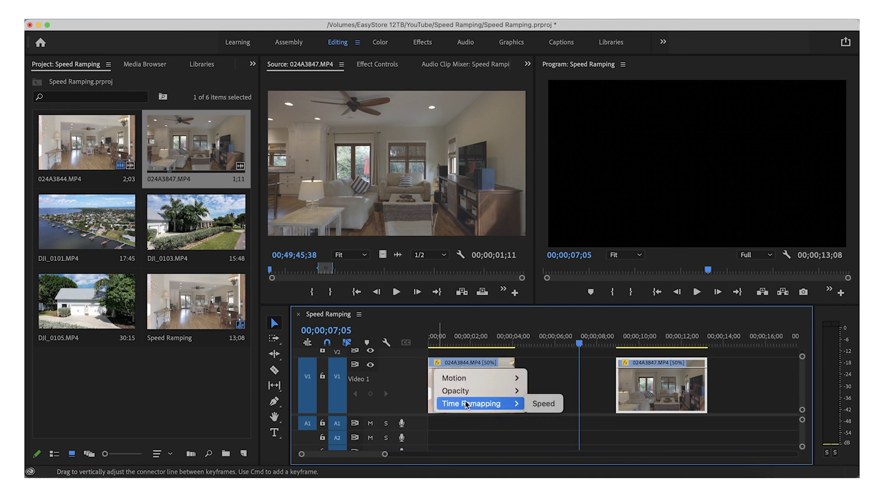
left_click(542, 407)
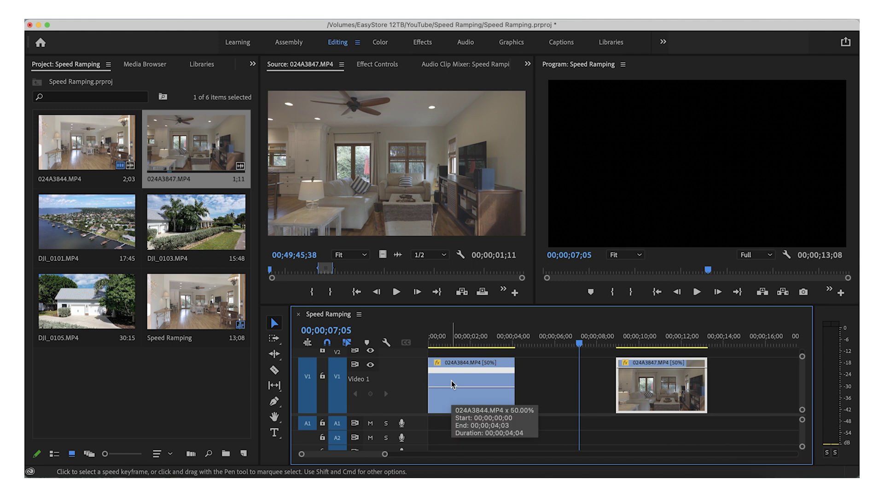
- Try slowing the 024A3844.MP4 clip by lowering its speed line, and undo the change
left_click_drag(456, 385, 458, 431)
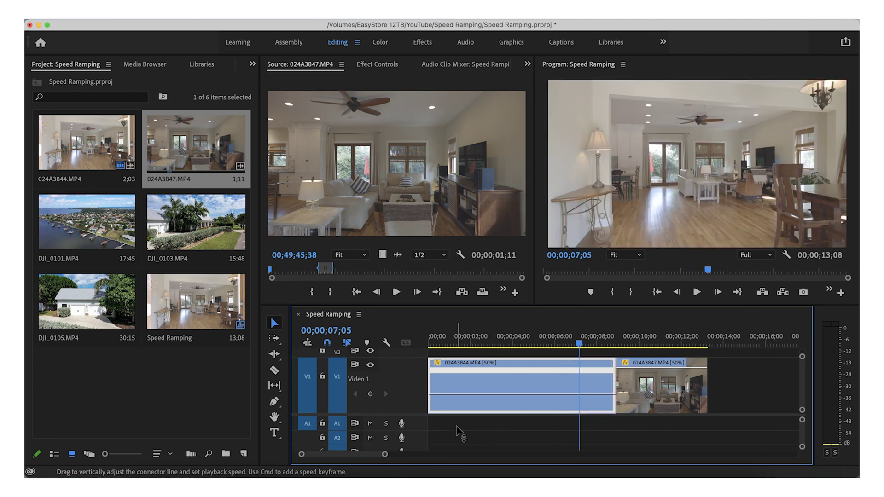
key("super+z")
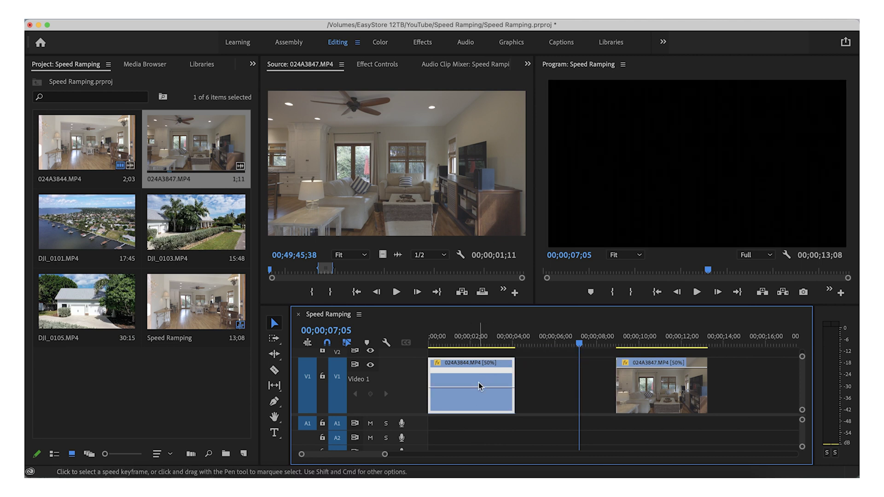
- Add a speed keyframe to the 024A3844.MP4 clip at about 00;00;01;19 and raise the speed after it to more than 600%
scroll(479, 386, "up", 3)
scroll(479, 385, "left", 2)
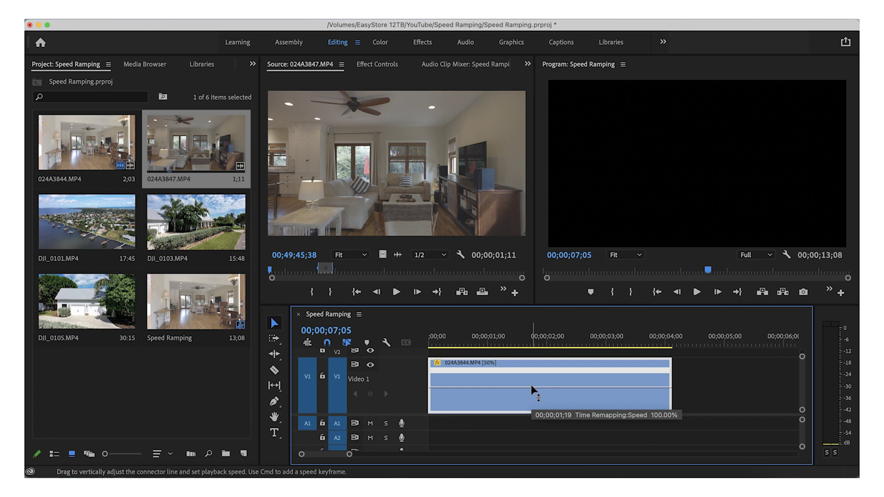
left_click_drag(502, 343, 552, 344)
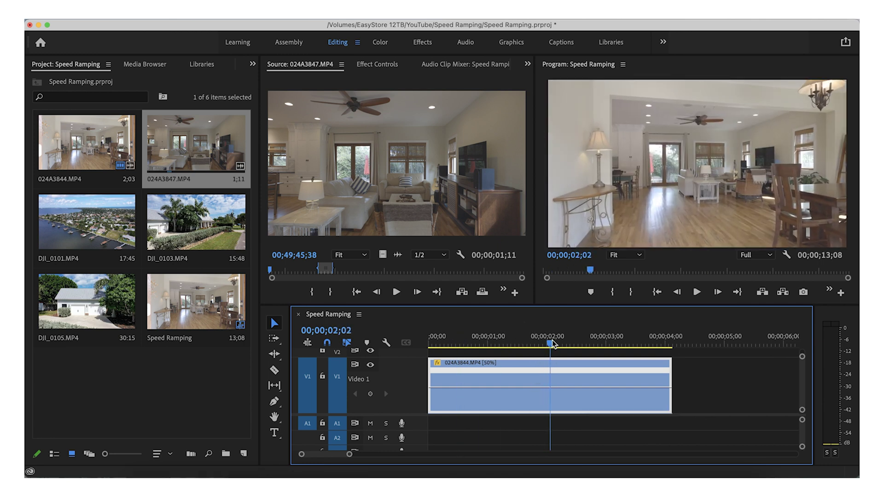
mouse_move(515, 389)
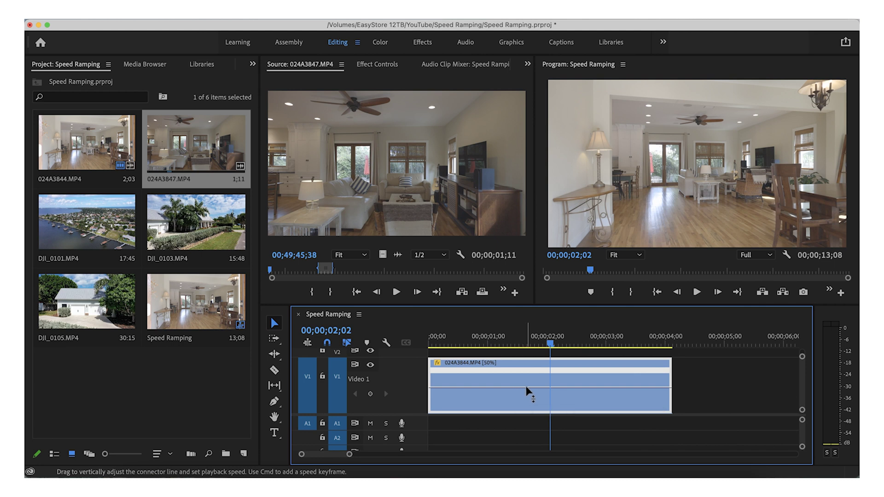
left_click(526, 388, "super")
left_click_drag(571, 386, 571, 373)
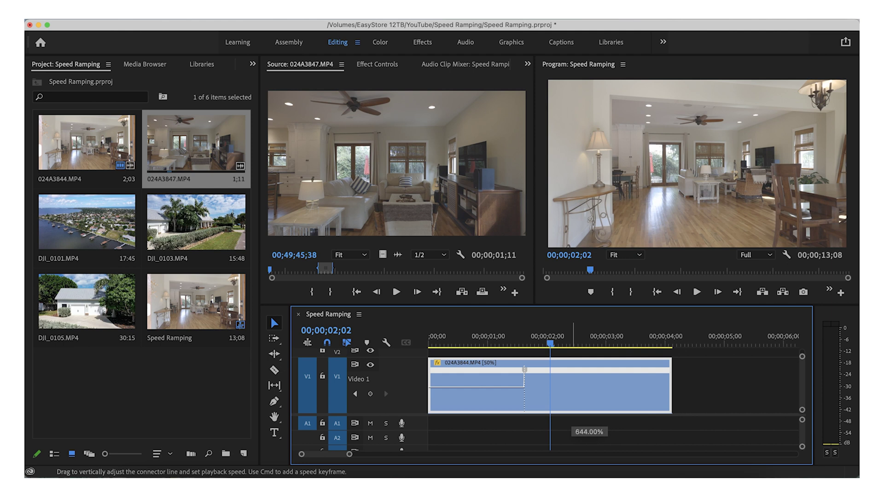
left_click_drag(573, 370, 573, 369)
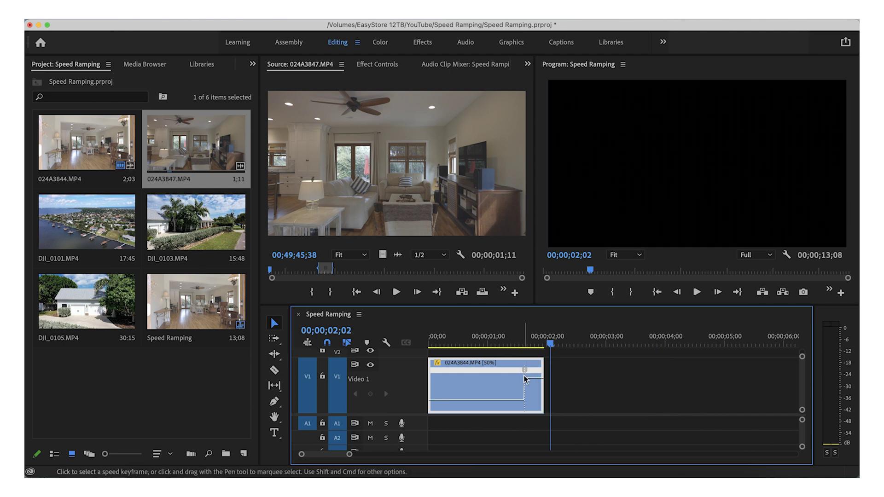
- Split the speed keyframe on 024A3844.MP4 into a gradual transition about six frames long
scroll(525, 378, "up", 5, "alt")
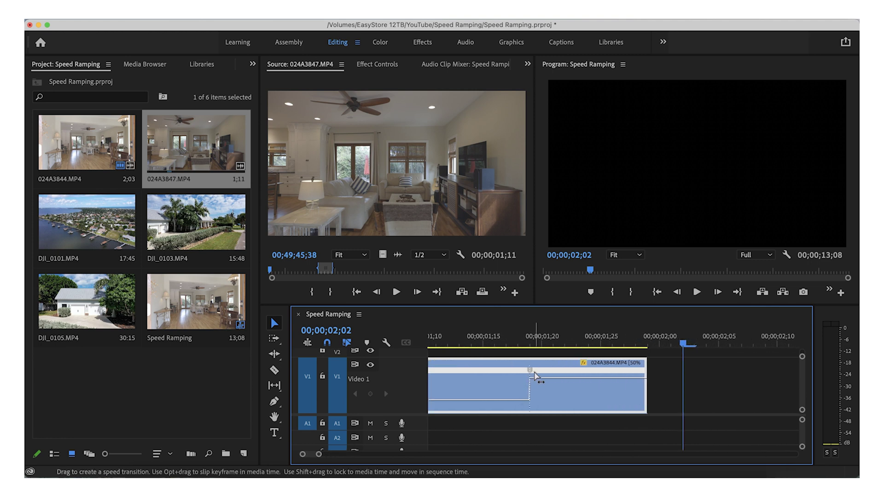
left_click(530, 371)
left_click_drag(529, 371, 647, 371)
scroll(512, 372, "up", 2)
scroll(574, 390, "down", 2)
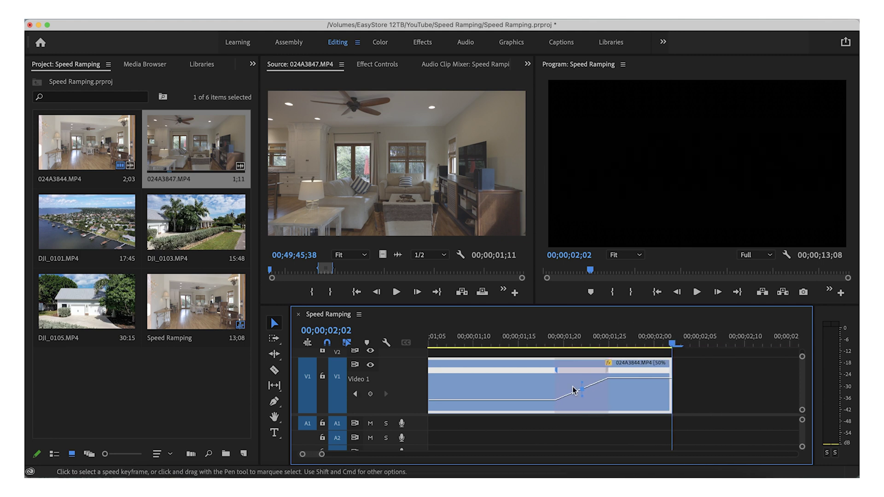
- Smooth the speed transition on 024A3844.MP4 into an S-curve and extend its end to about 00;00;01;28
scroll(589, 400, "up", 2)
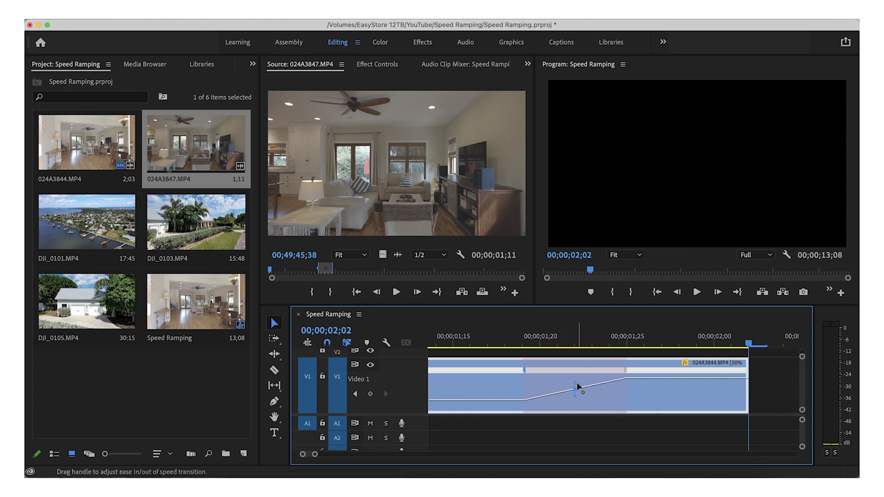
left_click_drag(584, 384, 629, 369)
scroll(652, 390, "down", 5)
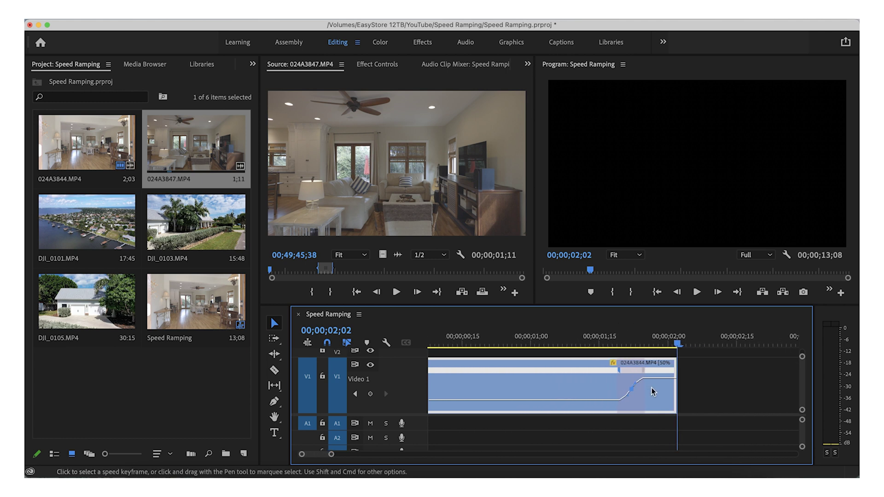
left_click_drag(649, 377, 664, 377)
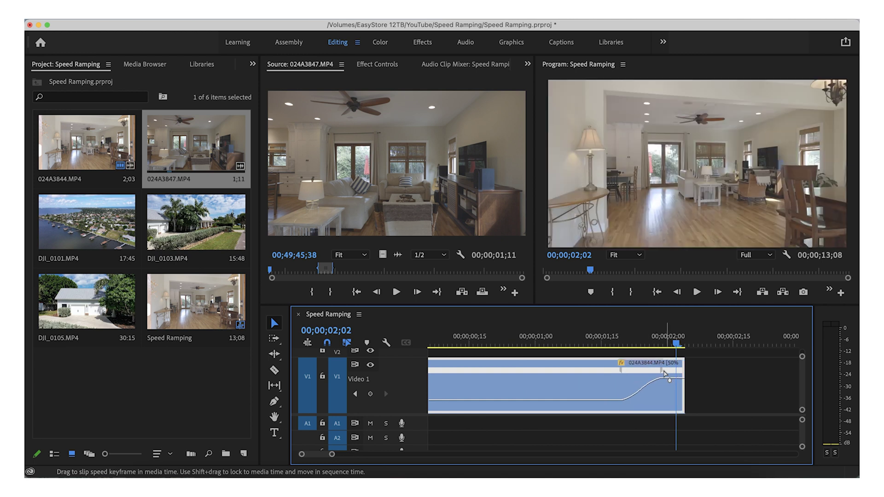
- Close the gap in the timeline so the 024A3847.MP4 clip starts directly at the end of 024A3844.MP4
scroll(700, 385, "right", 5)
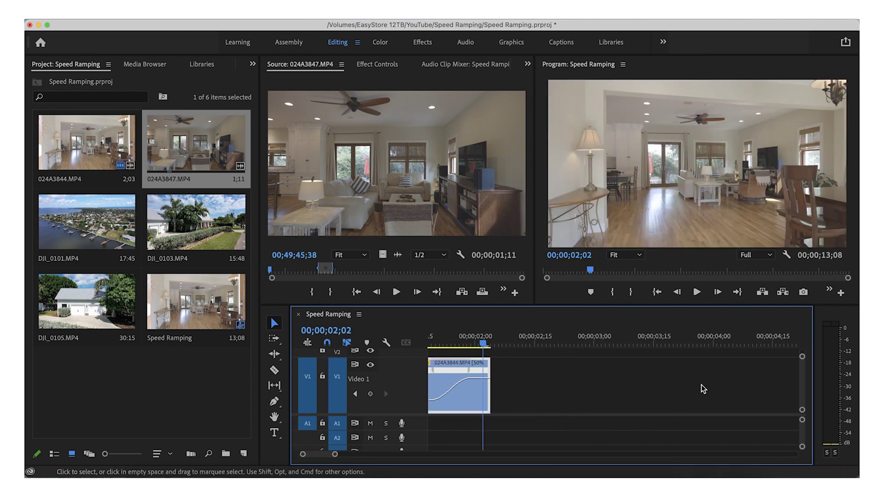
scroll(701, 384, "down", 3)
scroll(701, 386, "right", 4)
key("super+z")
scroll(527, 398, "left", 5)
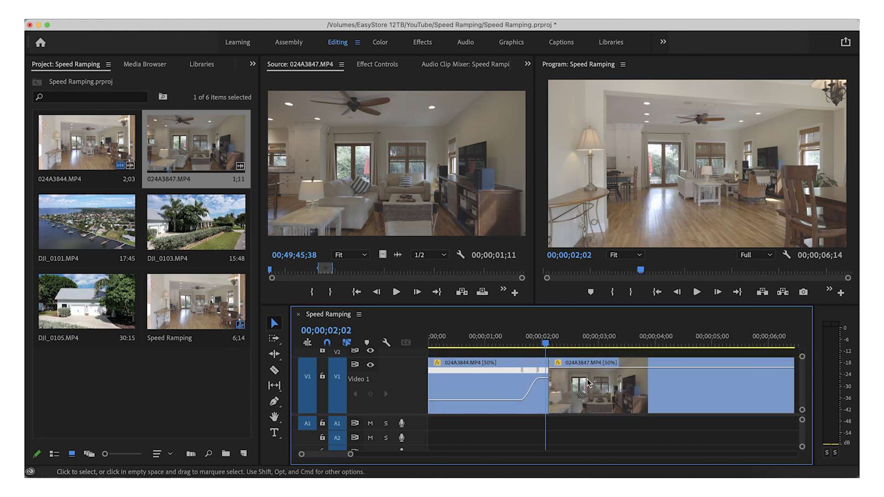
- Show the Time Remapping speed line on 024A3847.MP4, add a speed keyframe at about 00;00;04;20 and raise the speed before it to about 675%
left_click(559, 364)
mouse_move(594, 405)
left_click(660, 407)
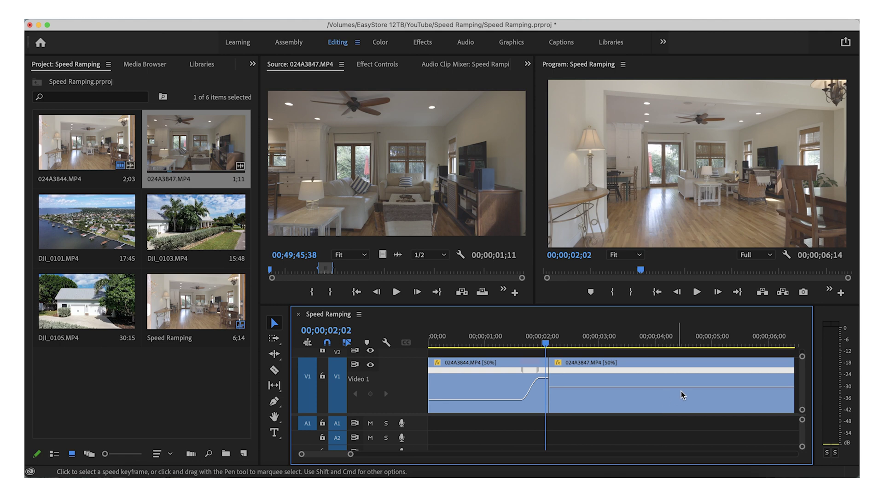
left_click(695, 391, "super")
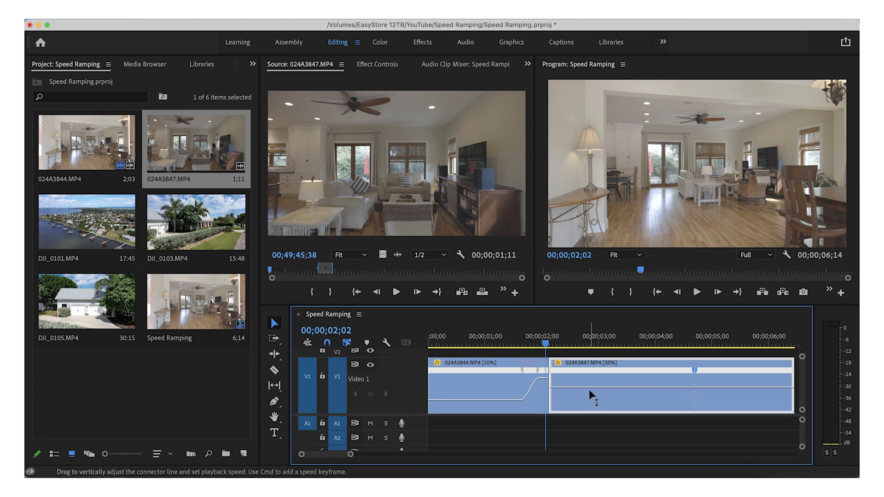
left_click_drag(590, 393, 591, 389)
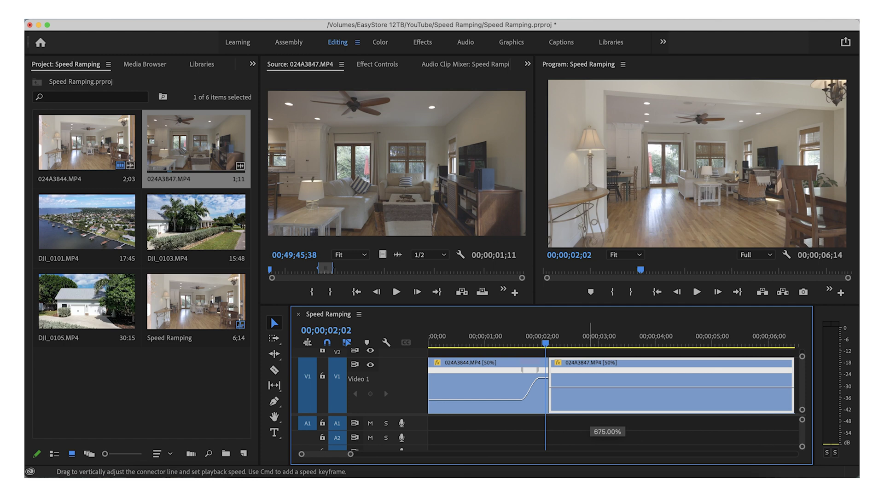
- Split the speed keyframe on 024A3847.MP4 into a transition from about 00;00;02;06 to 00;00;02;20 and smooth it into an S-curve
left_click_drag(591, 389, 551, 373)
left_click(555, 371)
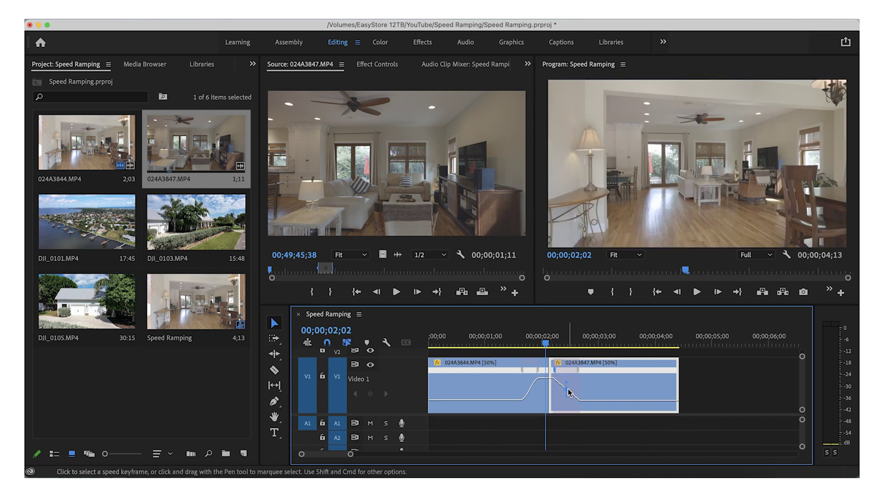
scroll(569, 392, "up", 5)
left_click_drag(542, 385, 493, 386)
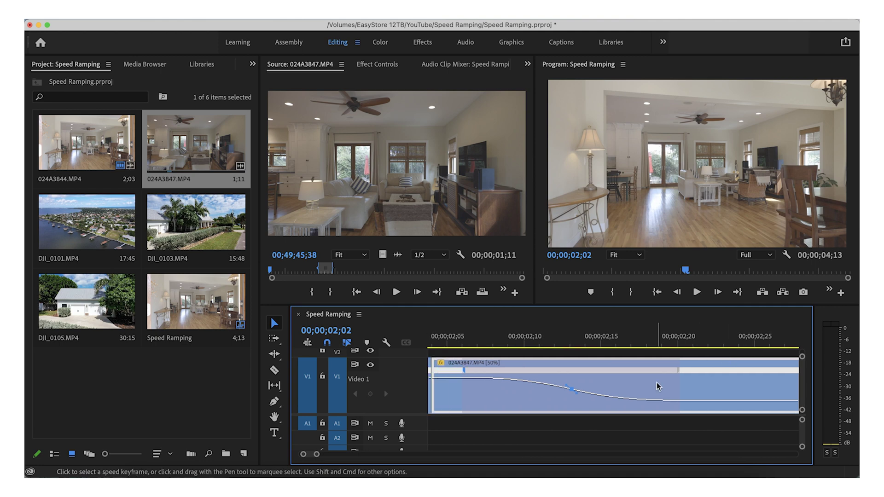
- Move the end of the 024A3844.MP4 transition to about 00;00;02;02 and the start of the 024A3847.MP4 transition closer to the cut
scroll(657, 386, "down", 3)
left_click_drag(568, 373, 567, 372)
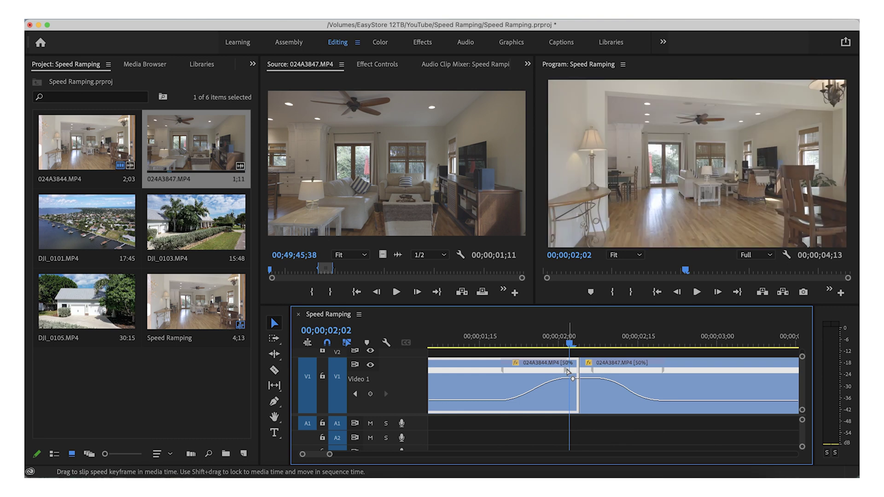
mouse_move(567, 372)
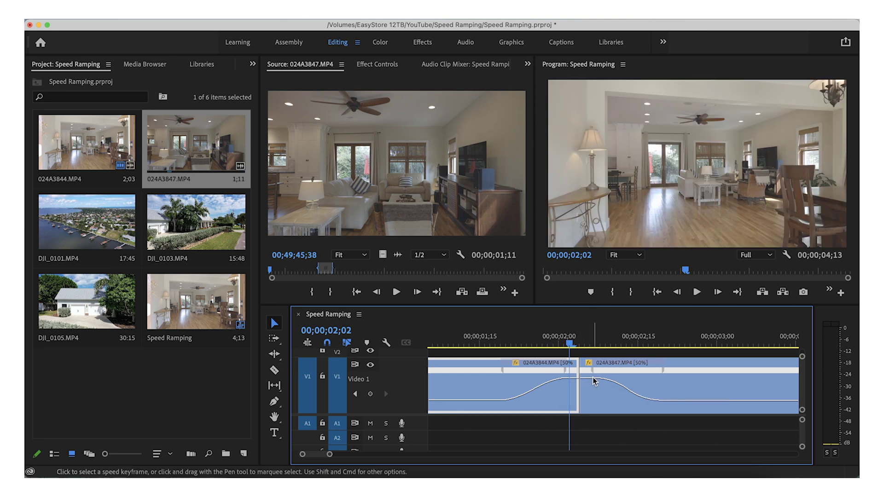
left_click_drag(569, 373, 570, 374)
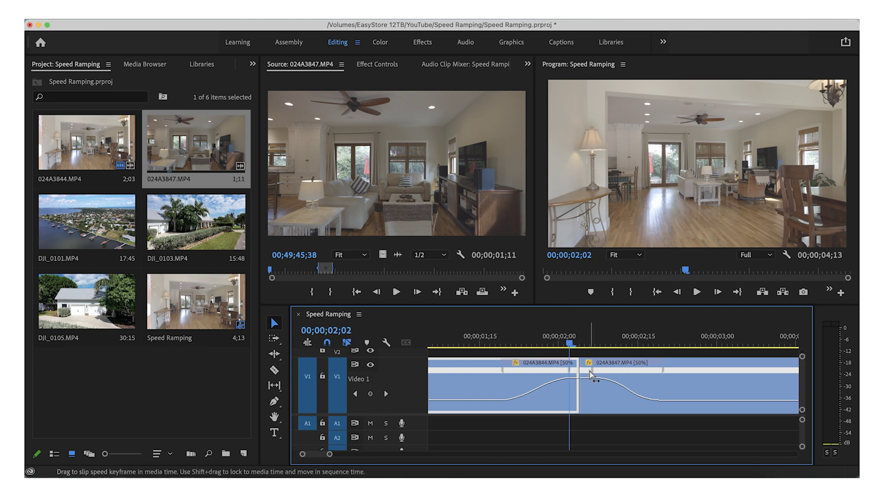
left_click_drag(591, 374, 590, 373)
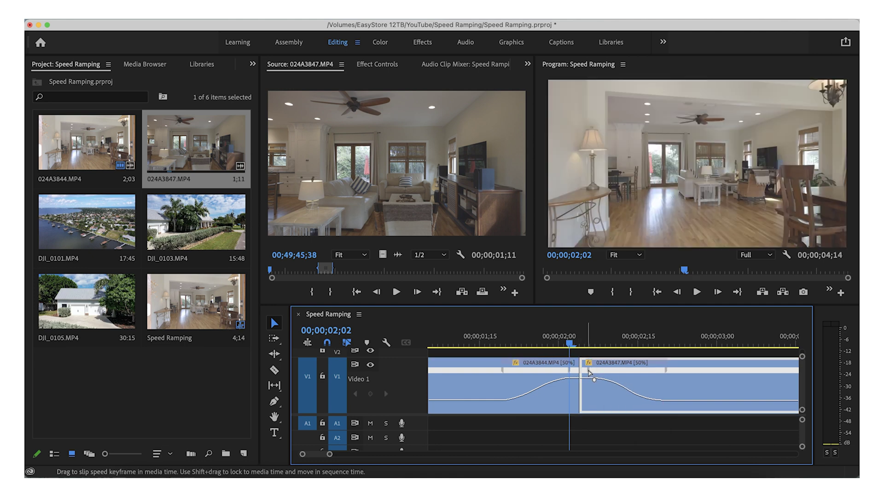
- Play the sequence from the start to review the speed ramp between the two clips
scroll(588, 371, "down", 3)
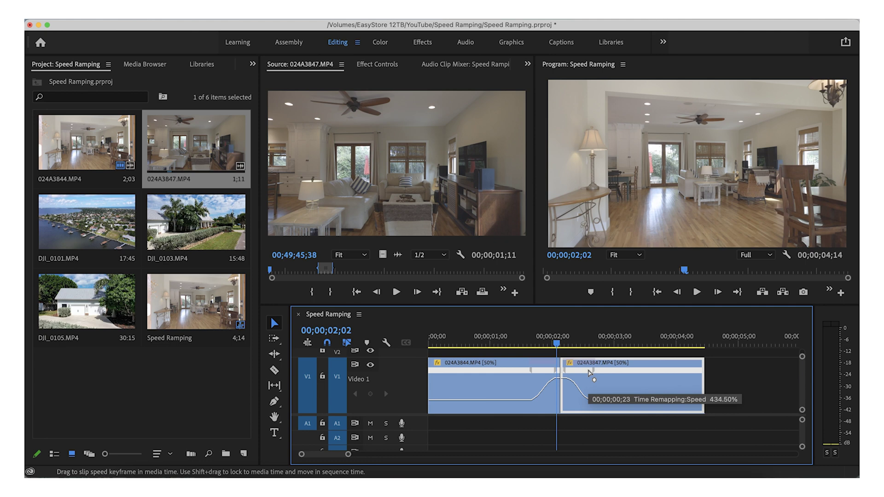
key("Home")
key("space")
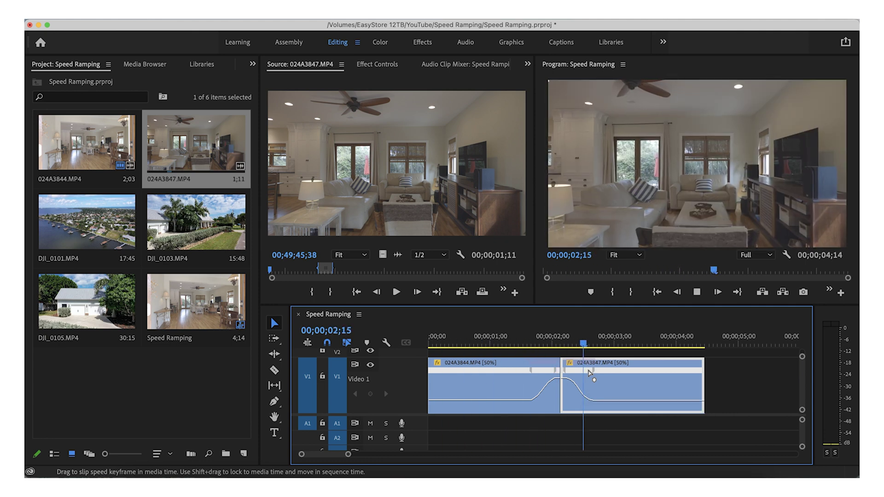
key("space")
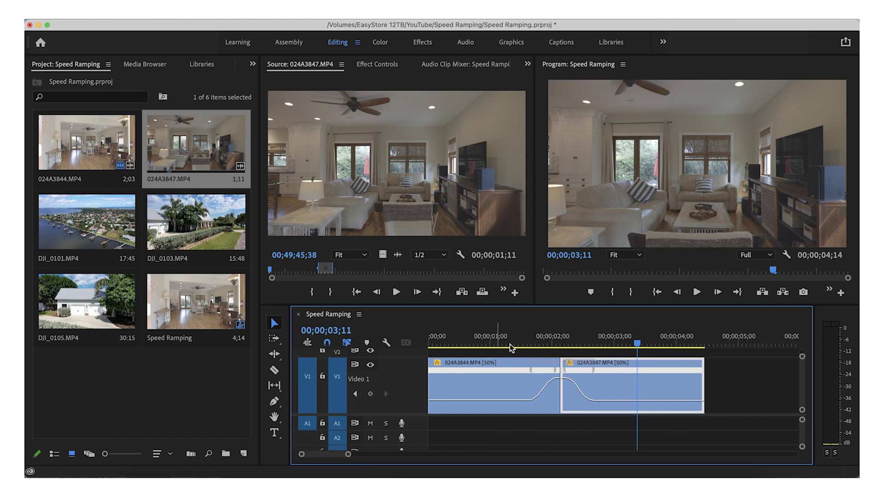
- Replay the speed transition from about 00;00;01;20 through the cut into 024A3847.MP4
scroll(546, 370, "up", 5)
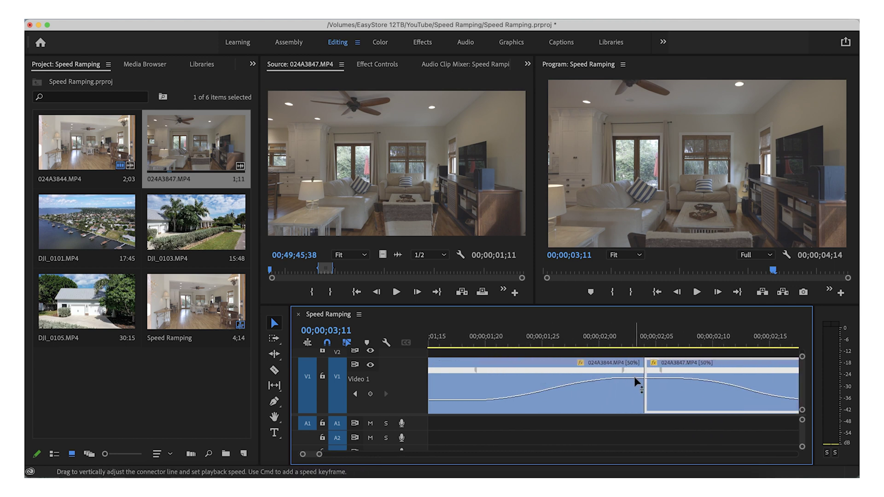
left_click(487, 339)
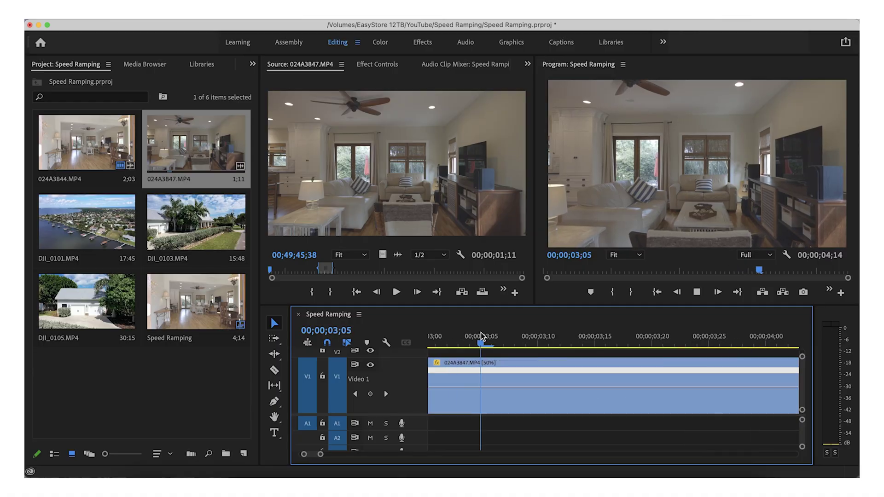
key("space")
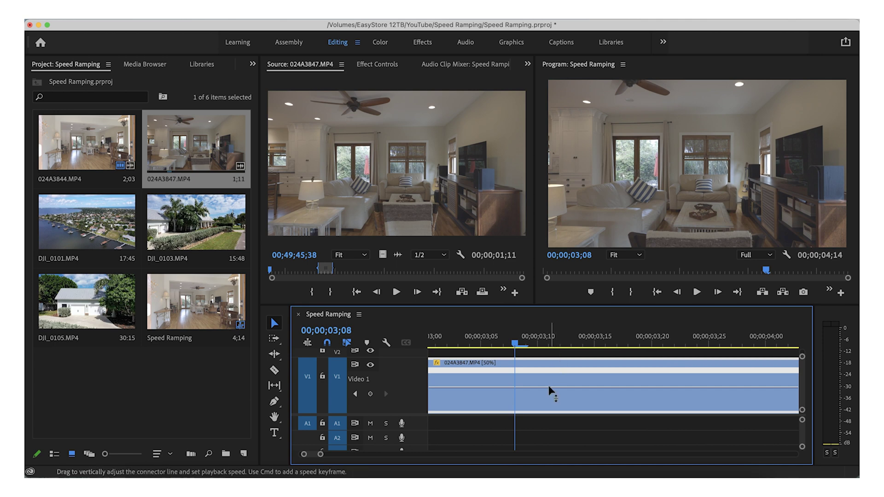
scroll(549, 387, "down", 3)
mouse_move(549, 385)
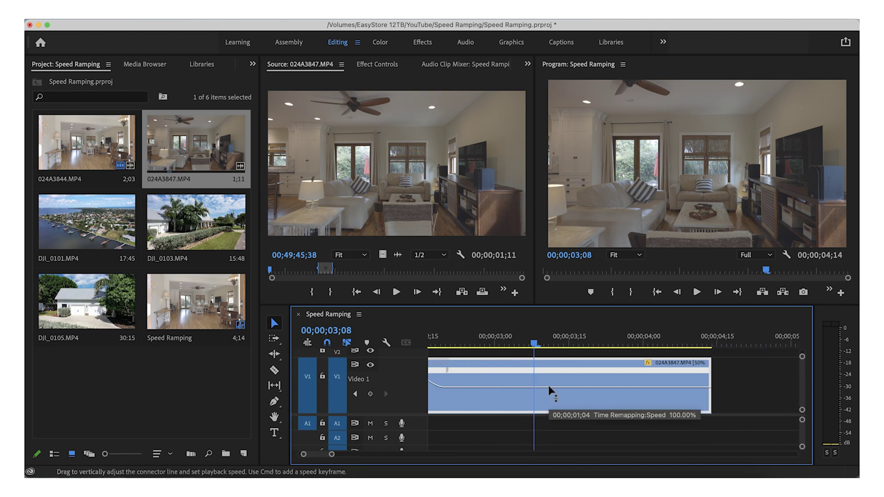
key("minus")
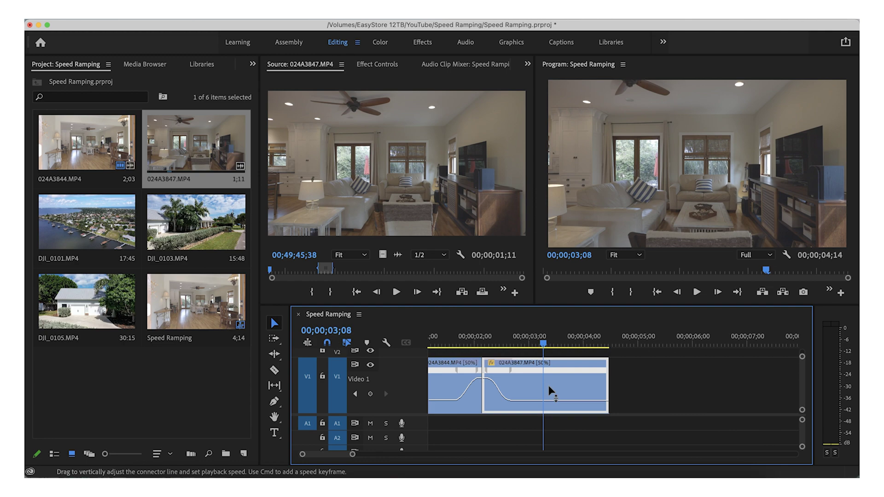
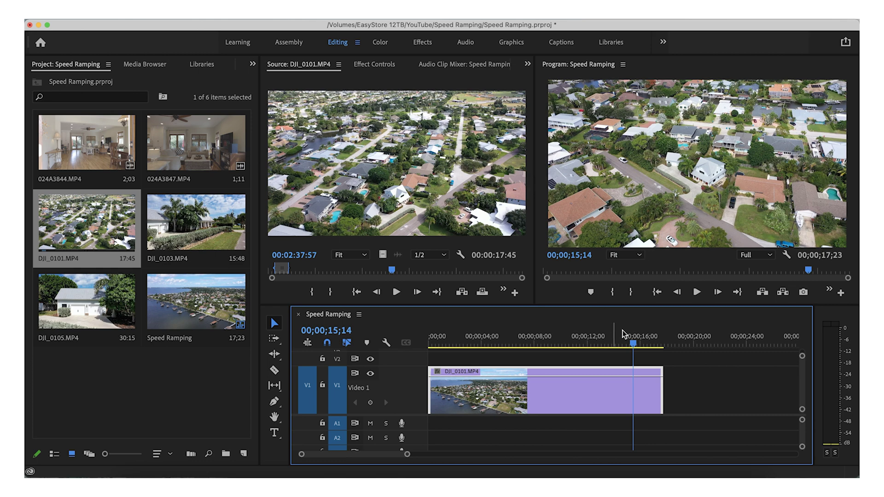
- Slow the DJI_0101.MP4 clip in the timeline to 50% speed
mouse_move(633, 346)
left_mouse_down()
mouse_move(452, 353)
mouse_move(637, 357)
mouse_move(626, 357)
left_mouse_up()
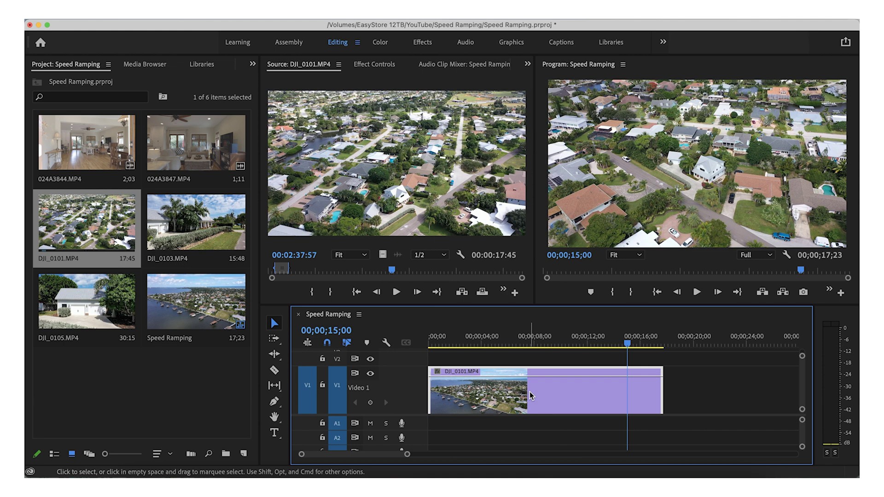
key("super+r")
key("Return")
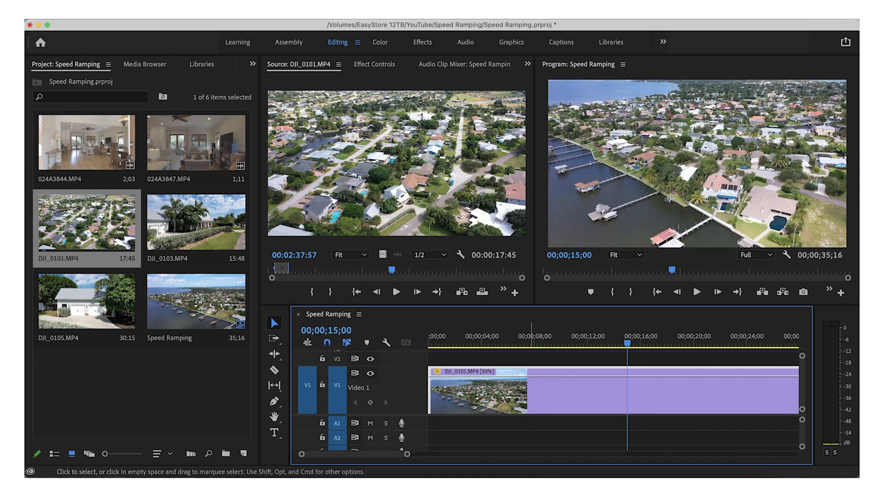
- Nest the slowed DJI_0101.MP4 clip with the default sequence name and select the nested clip on V1
scroll(512, 410, "up", 1)
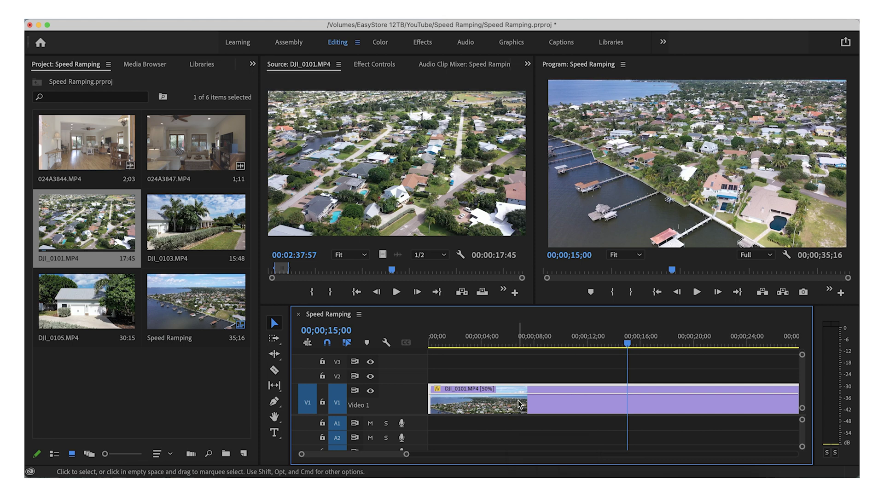
key("super+=")
key("super+shift+n")
key("Return")
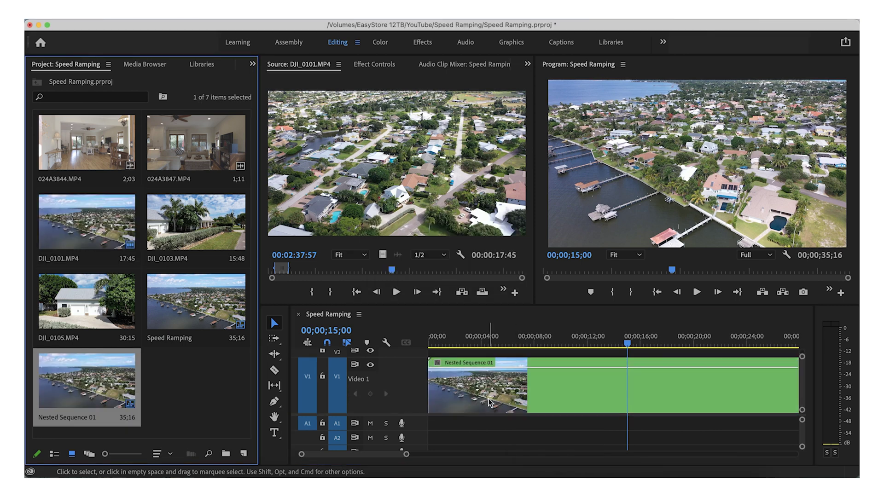
left_click(503, 400)
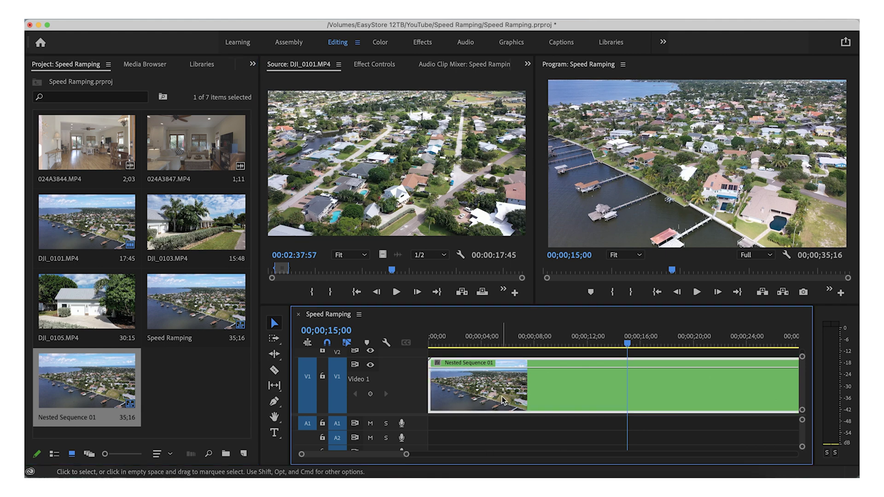
- Display the Time Remapping speed line on the nested clip so that speed keyframes can be added
left_click(440, 363)
mouse_move(463, 403)
left_click(543, 404)
key("minus")
key("minus")
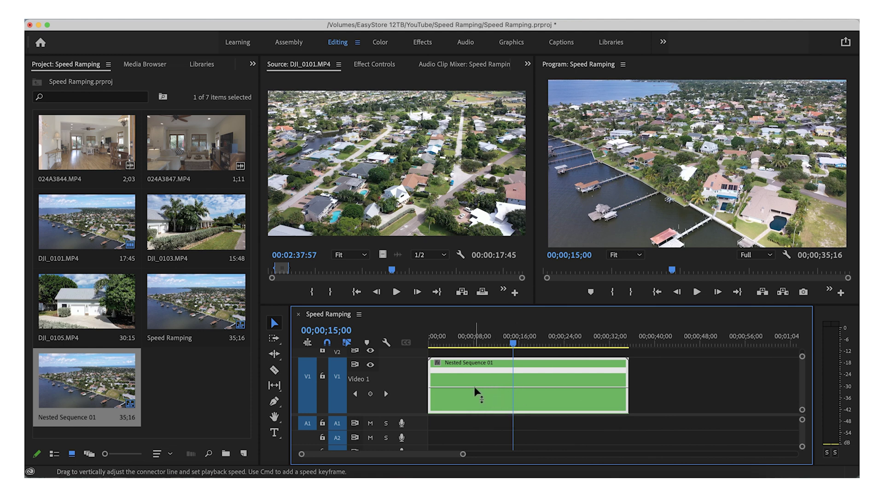
key("super")
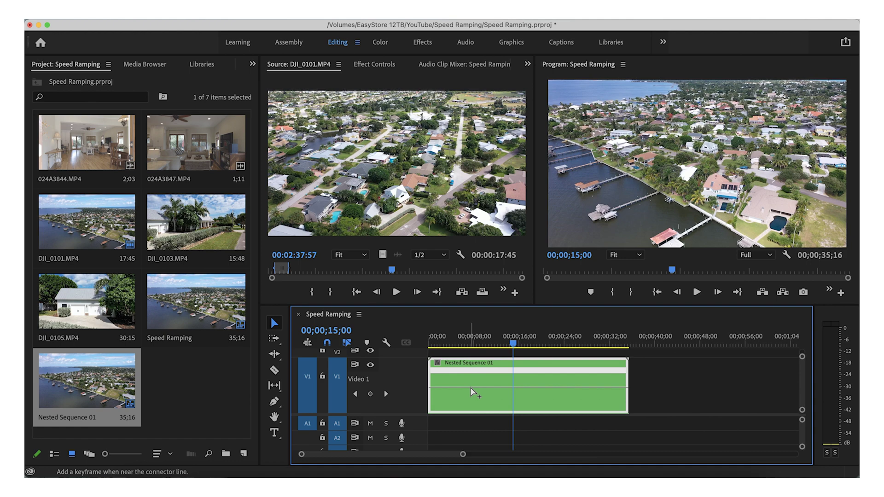
- Add speed keyframes to the nested clip at 00;00;02;22 and 00;00;29;19
left_click_drag(515, 344, 446, 342)
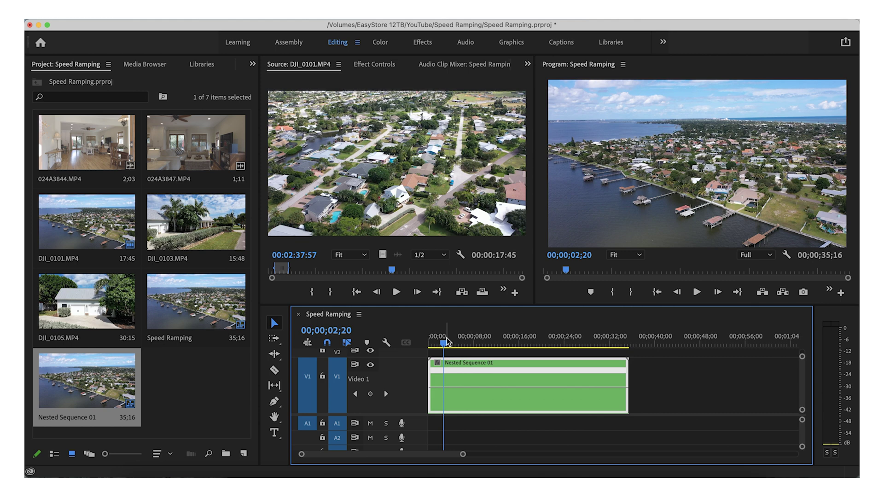
left_click_drag(444, 345, 434, 347)
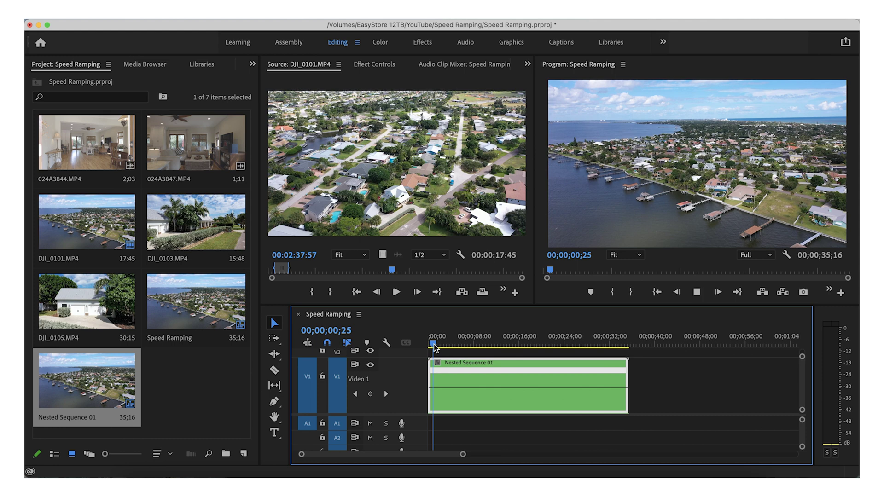
key("space")
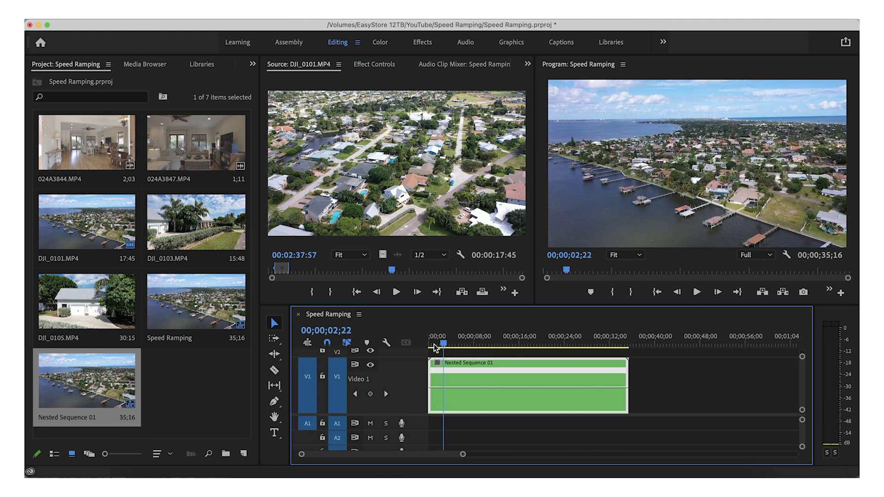
left_click(444, 389, "super")
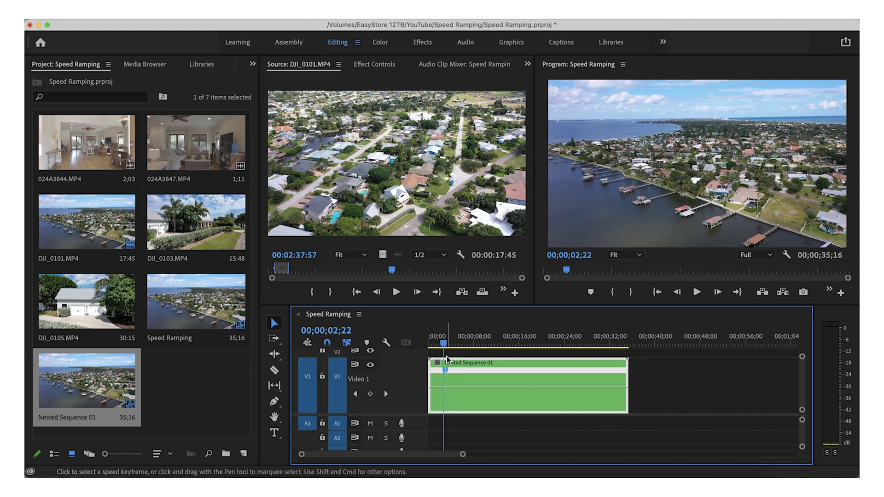
left_click_drag(444, 345, 598, 355)
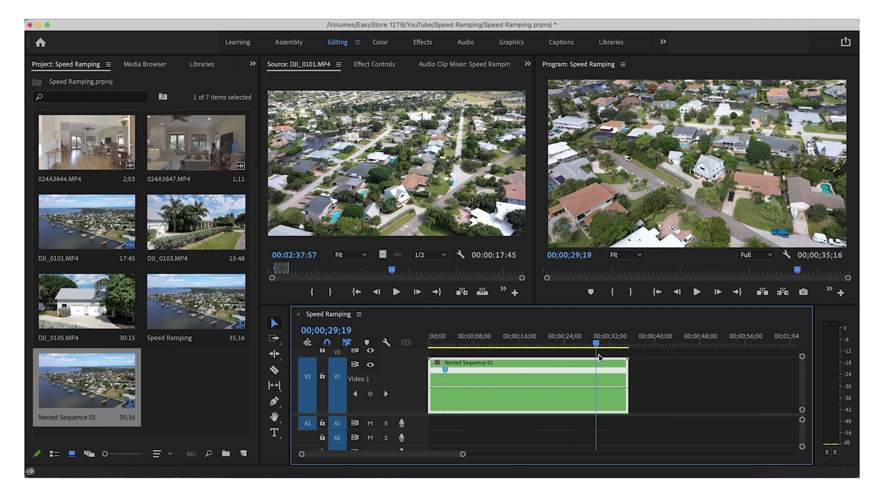
left_click(599, 394, "super")
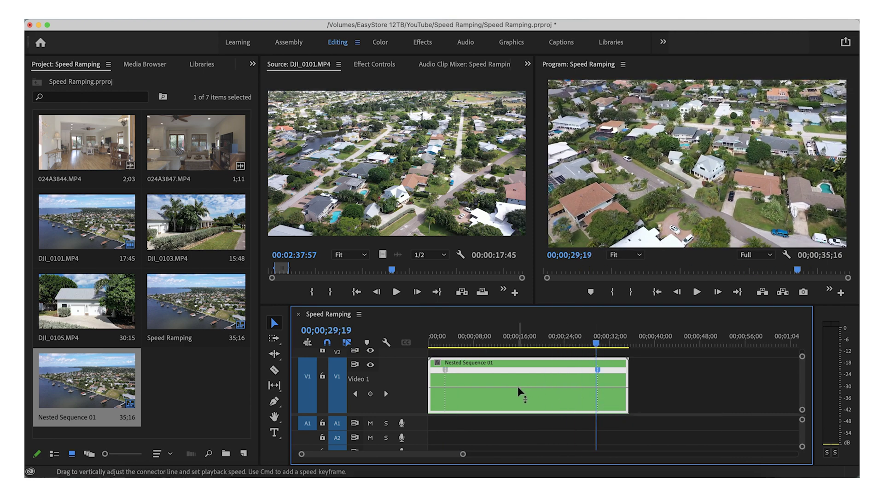
- Raise the nested clip's speed between the two speed keyframes to 2030%
mouse_move(517, 385)
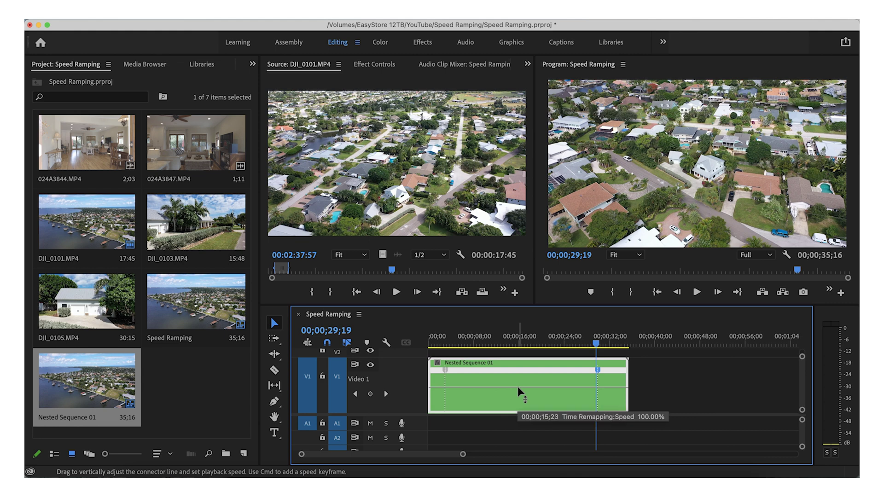
left_click_drag(517, 386, 517, 373)
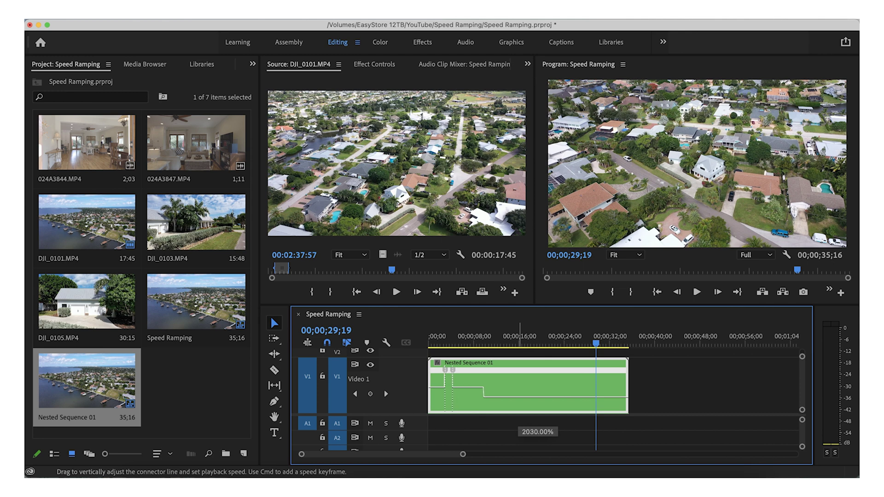
left_click_drag(520, 324, 519, 322)
- Render the sequence and play it from the start to review the abrupt speed change
scroll(444, 362, "up", 5)
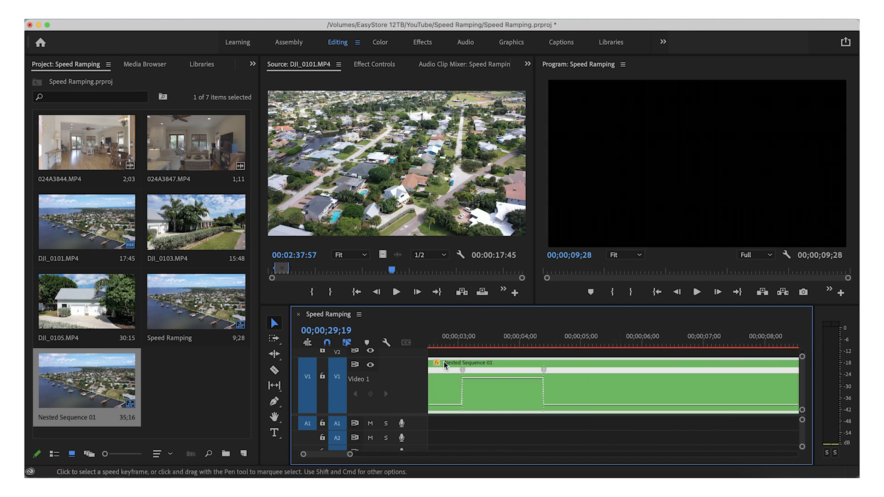
scroll(444, 362, "left", 3)
scroll(444, 362, "down", 4)
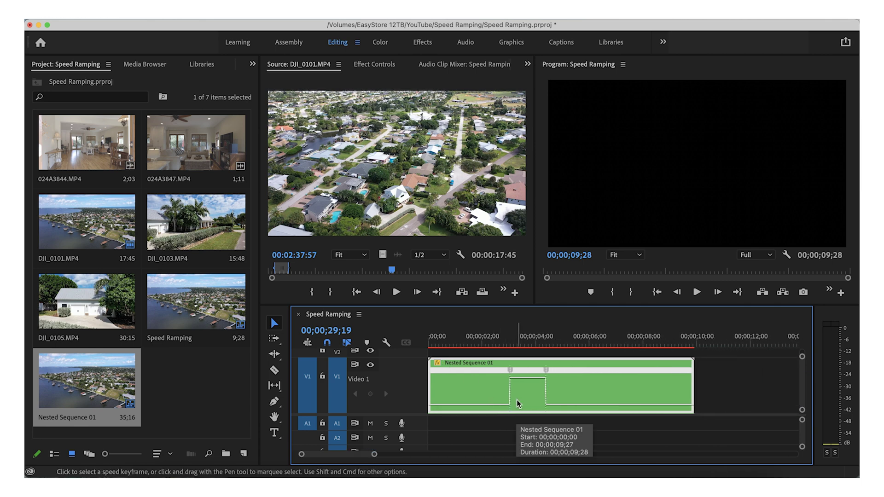
left_click(487, 341)
key("Home")
key("Return")
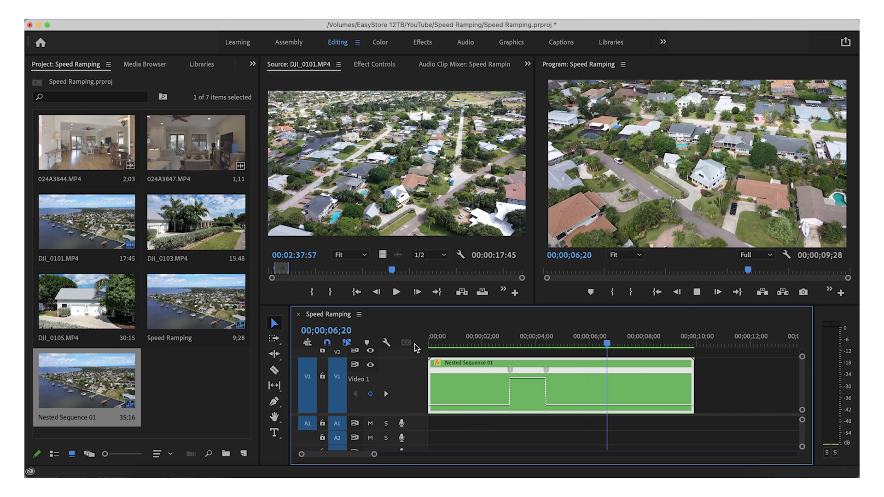
key("space")
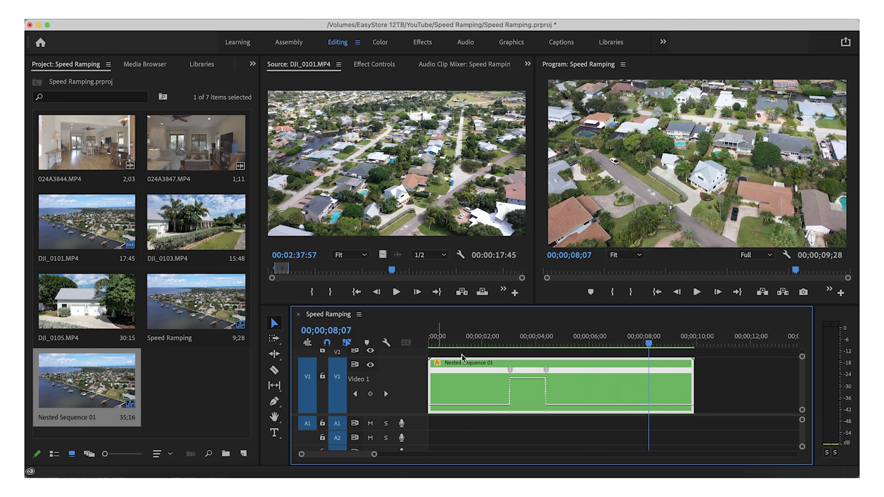
- Split both speed keyframes into gradual ramps, rising from about 00;00;02;23 to a peak near 00;00;03;28 and falling until about 00;00;05;09
left_click_drag(510, 373, 539, 372)
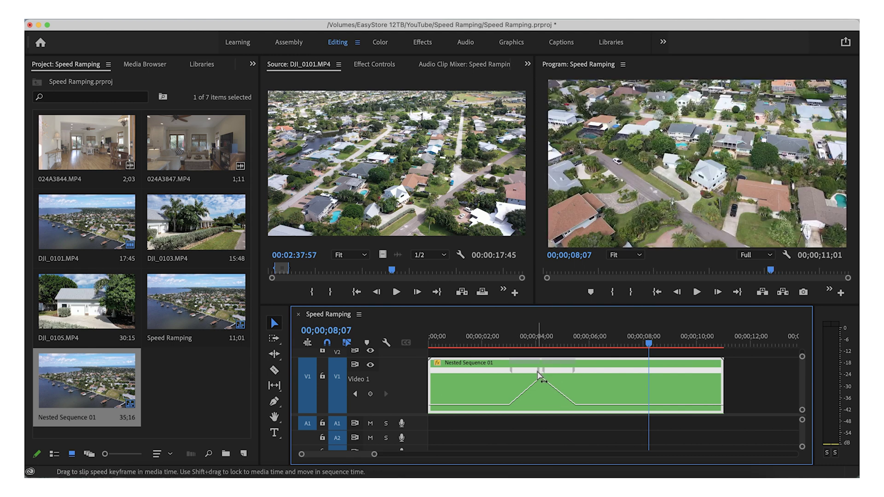
scroll(538, 372, "up", 5)
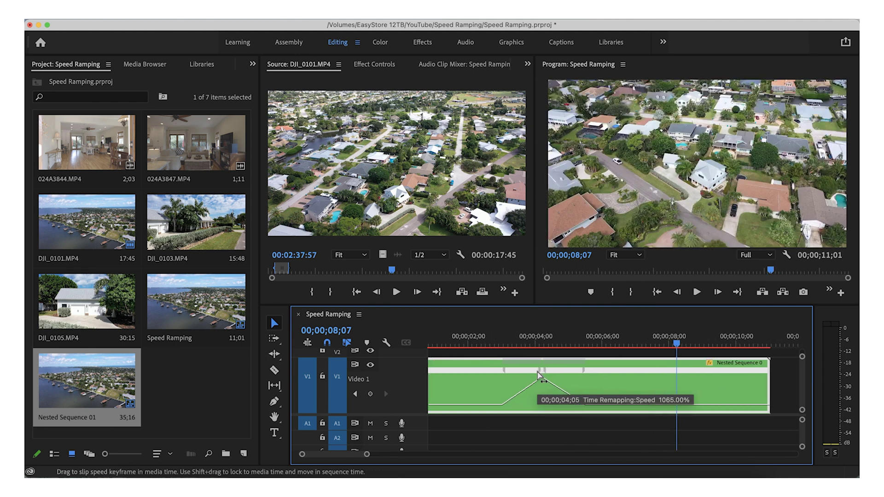
left_click_drag(552, 369, 582, 373)
left_click_drag(466, 343, 547, 345)
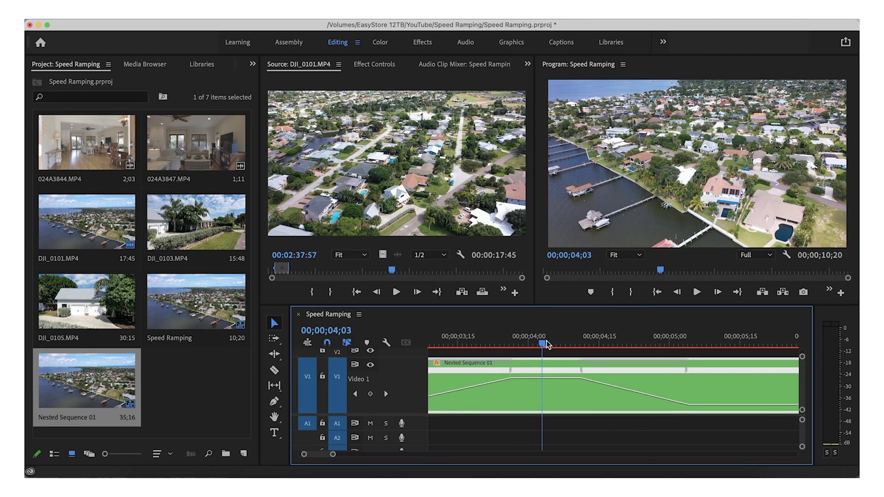
left_click_drag(511, 371, 536, 371)
scroll(537, 371, "down", 4)
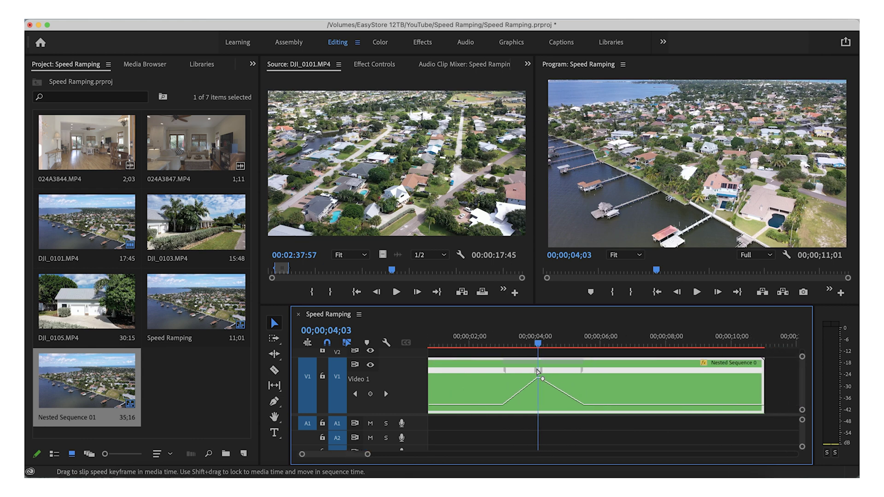
mouse_move(537, 371)
left_mouse_down()
mouse_move(500, 374)
mouse_move(533, 375)
left_mouse_up()
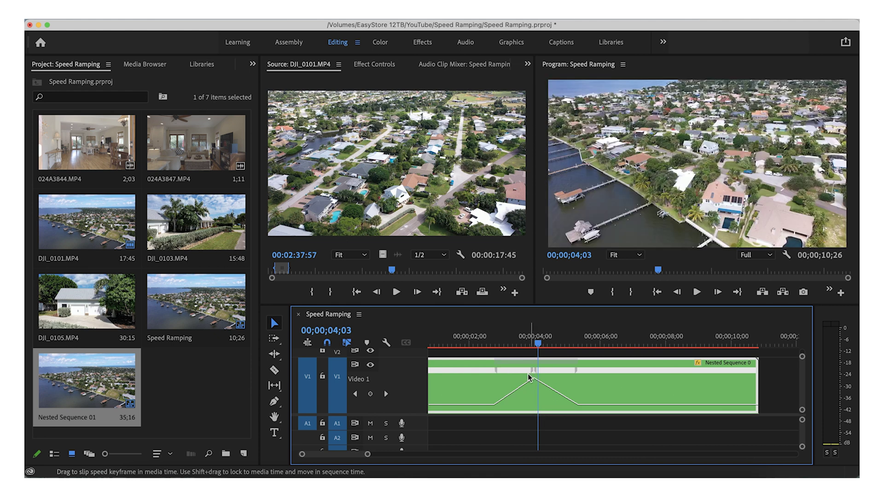
- Smooth the rising and falling speed ramps of the nested clip into eased curves
left_click(534, 377)
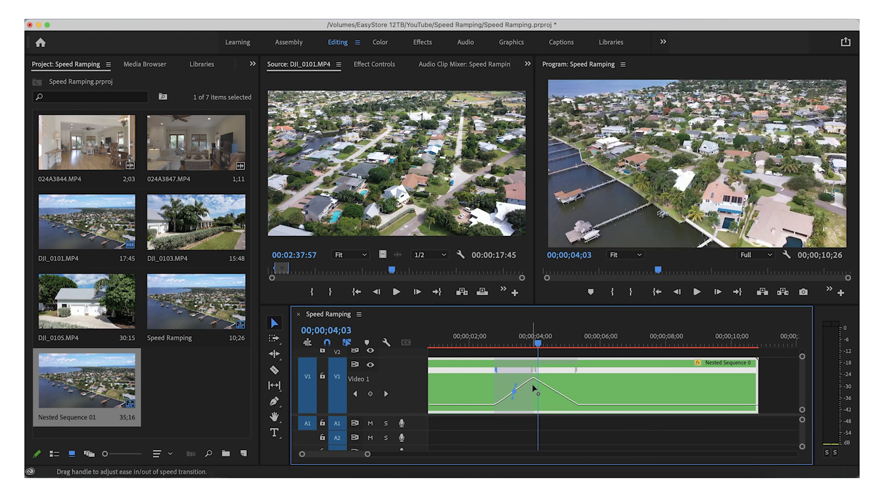
left_click(538, 378)
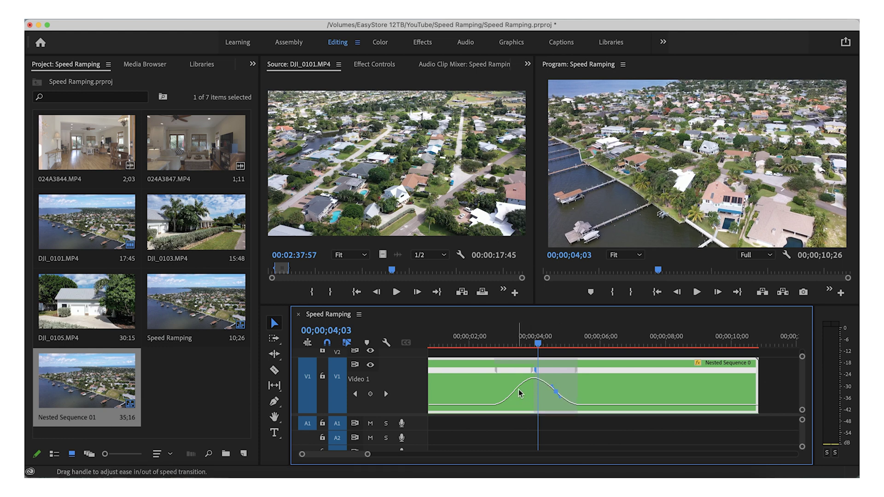
- Render the eased speed ramp and play the sequence from the start to review it
key("minus")
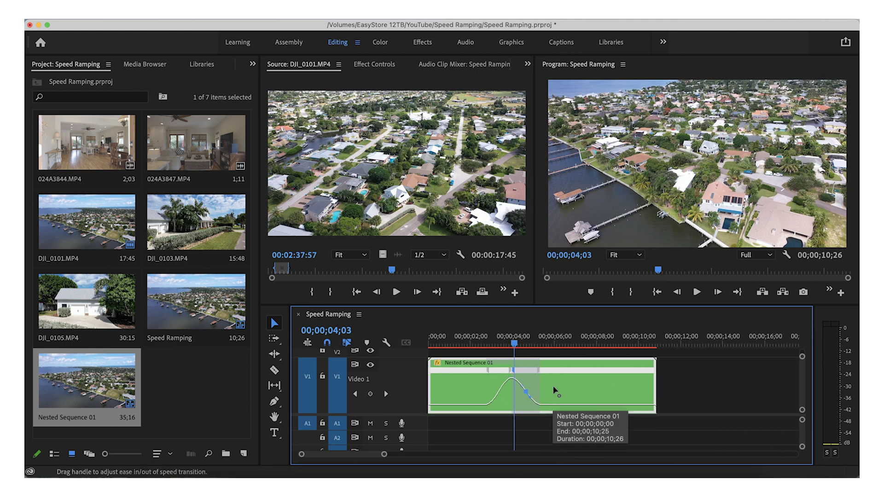
key("equal")
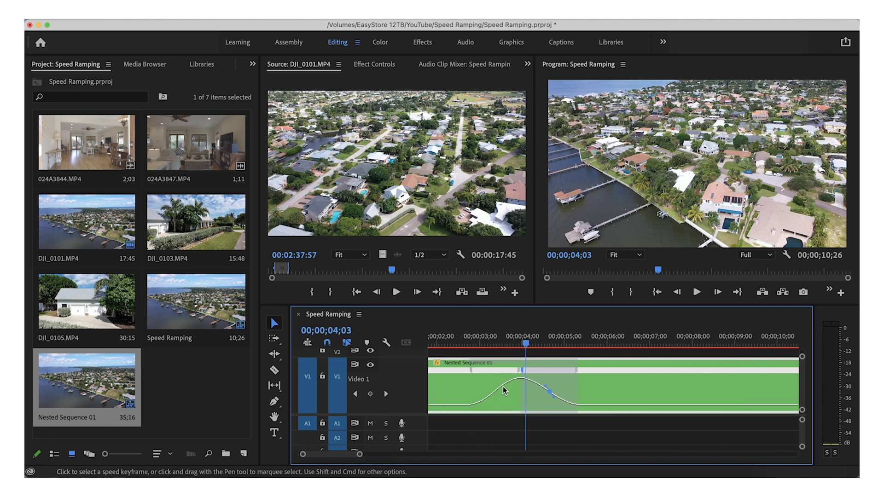
key("Return")
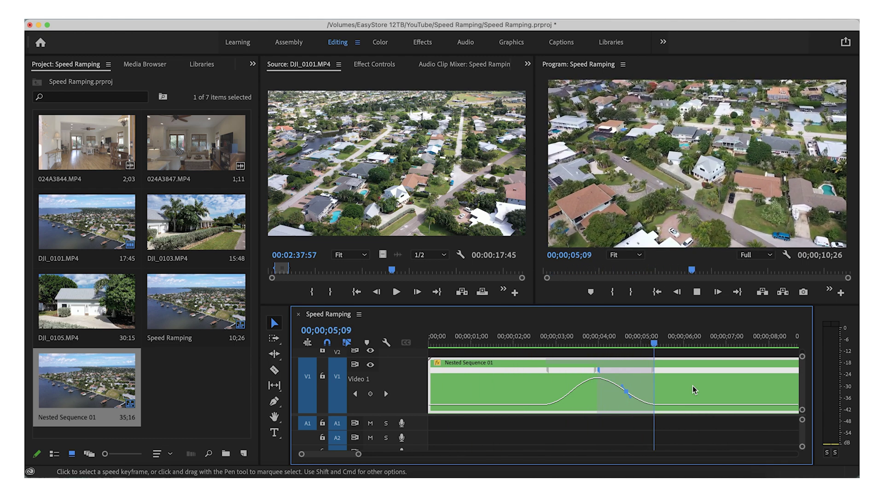
key("space")
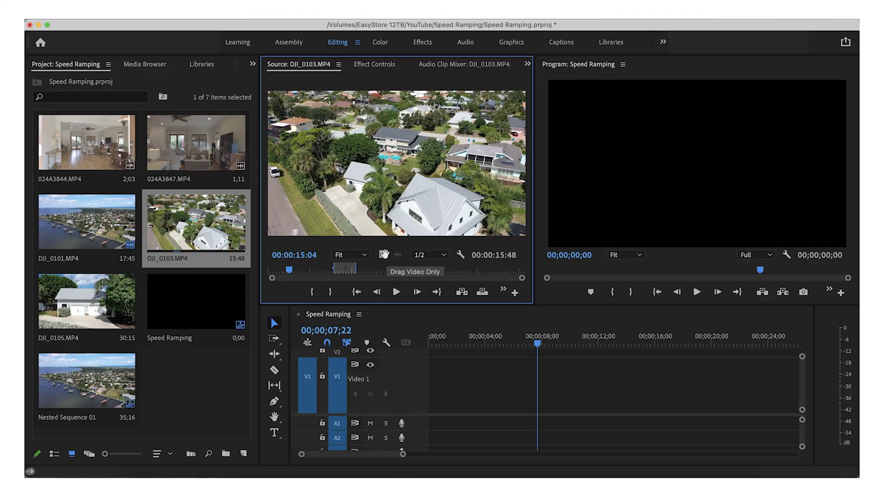
- Place only the video of DJI_0103.MP4 at the start of track V1, keeping the existing sequence settings
left_click_drag(383, 256, 437, 389)
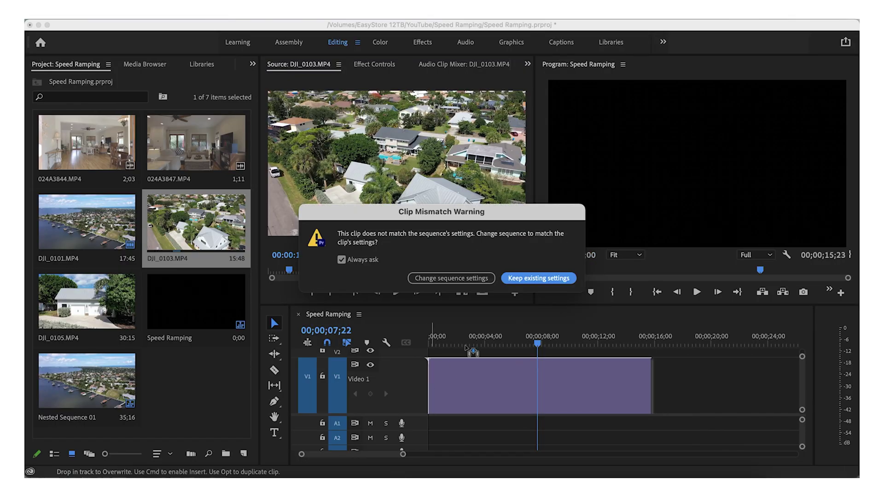
left_click(525, 275)
- Play and scrub through the DJI_0103.MP4 clip to examine its movement, ending at 00;00;05;01
left_click_drag(488, 343, 422, 343)
key("space")
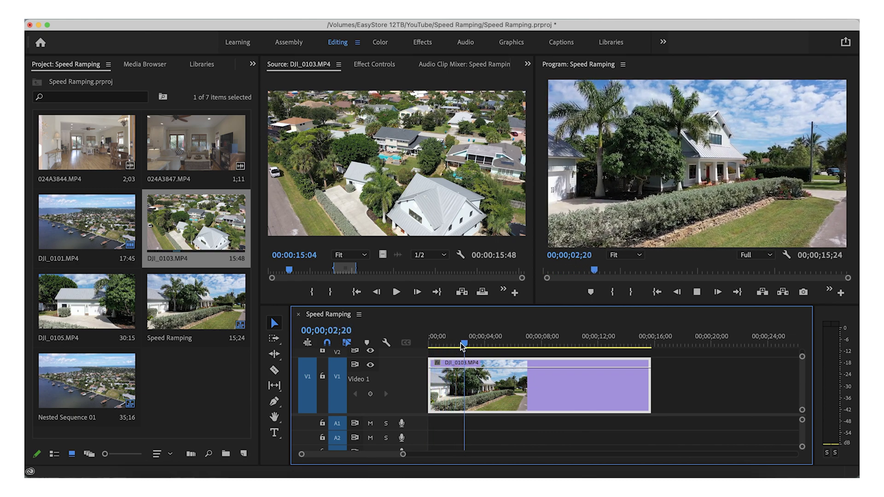
left_click_drag(479, 345, 640, 363)
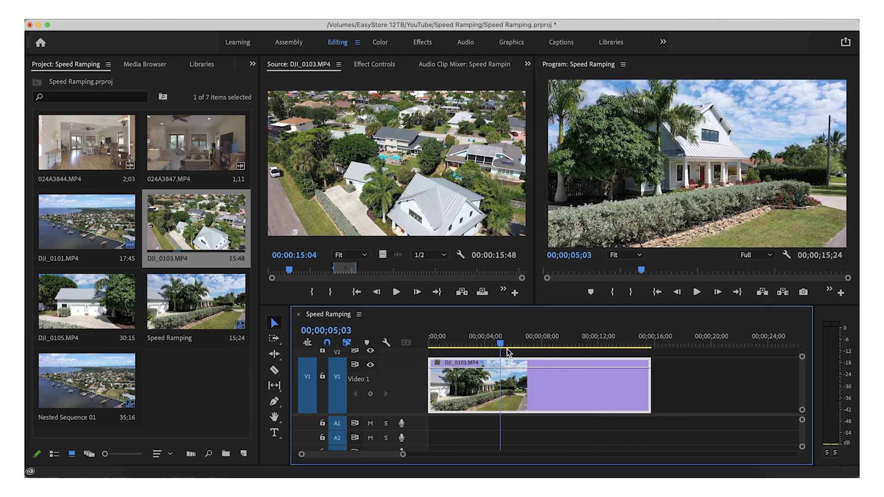
left_click_drag(501, 361, 499, 365)
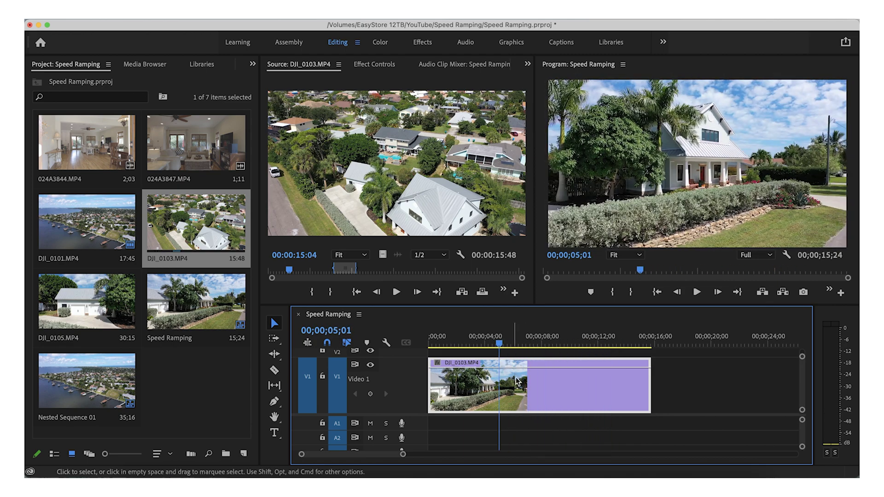
- Slow the DJI_0103.MP4 clip on V1 to 50% speed and nest it with the default sequence name
key("super+r")
type("5")
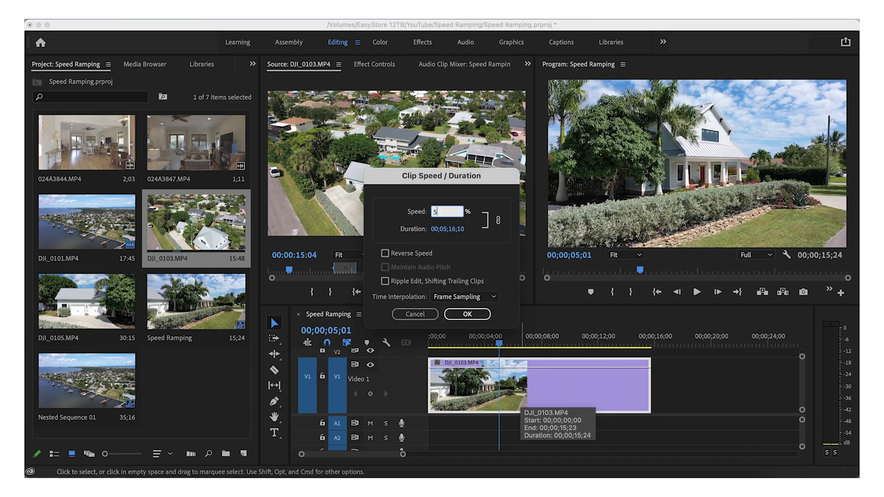
key("Return")
key("shift+n")
key("Return")
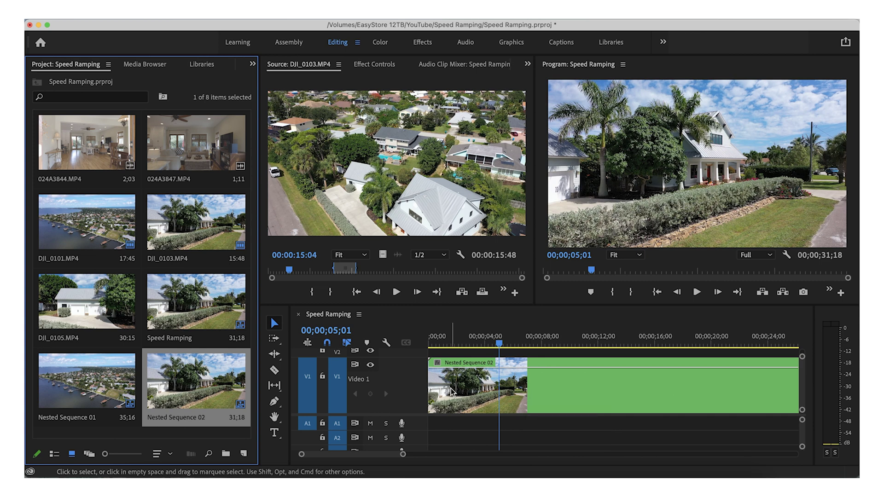
- Show the time remapping speed line on the nested clip and add a speed keyframe at 00;00;04;14
mouse_move(499, 343)
left_mouse_down()
mouse_move(454, 341)
mouse_move(491, 343)
left_mouse_up()
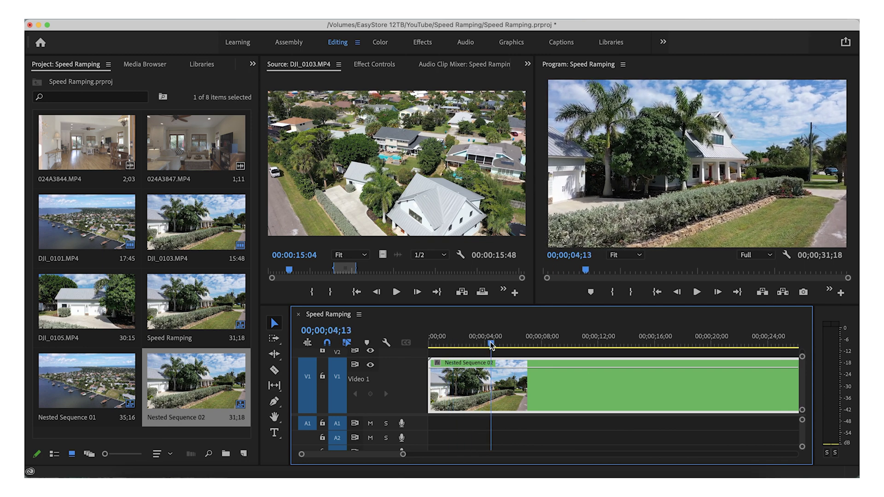
left_click(438, 364)
mouse_move(478, 404)
left_click(541, 404)
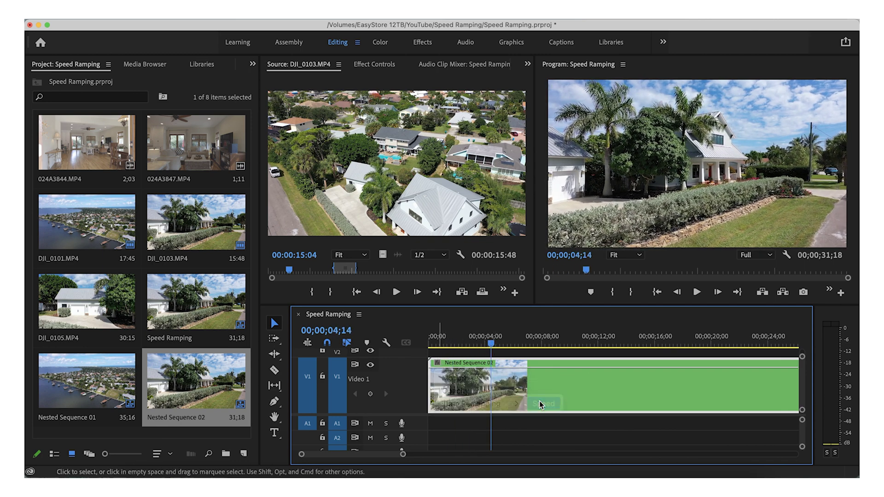
left_click(491, 387, "super")
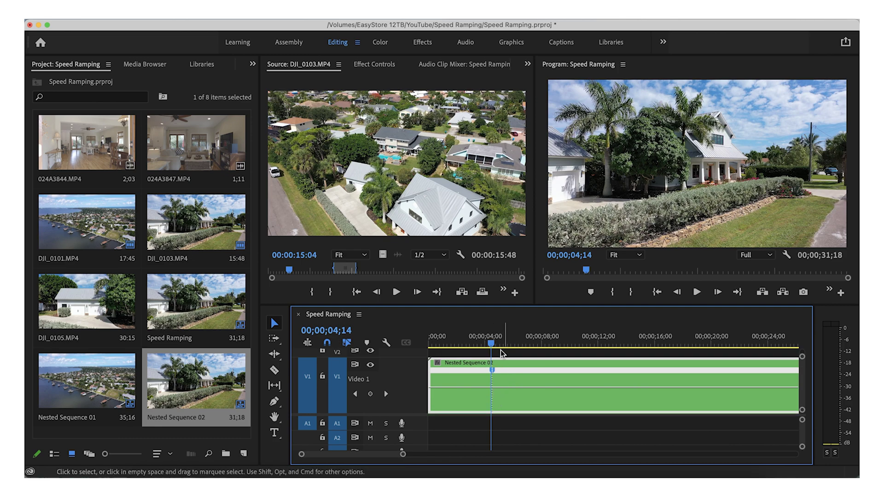
- Add a second speed keyframe at 00;00;21;17 and raise the speed of the section between the two keyframes
left_click_drag(501, 349, 760, 361)
scroll(738, 405, "down", 3)
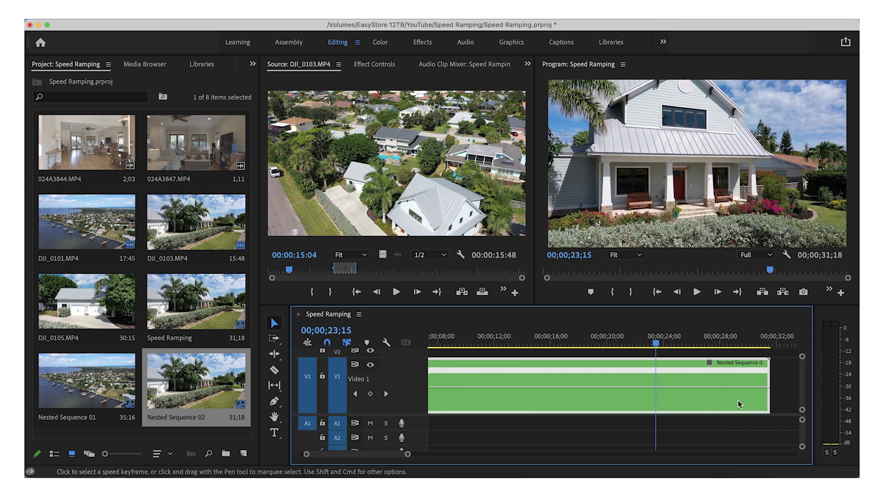
scroll(737, 405, "down", 2)
left_click_drag(621, 346, 594, 346)
left_click(594, 390, "super")
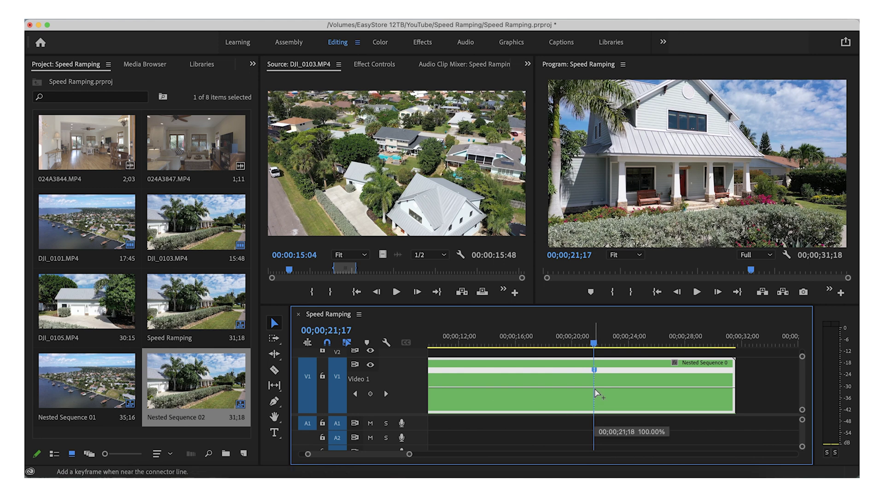
scroll(514, 382, "up", 4)
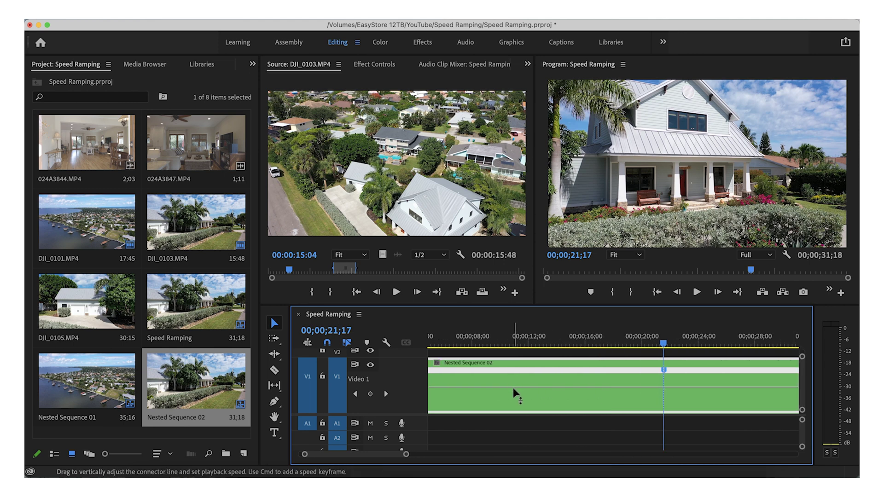
left_click_drag(513, 388, 553, 337)
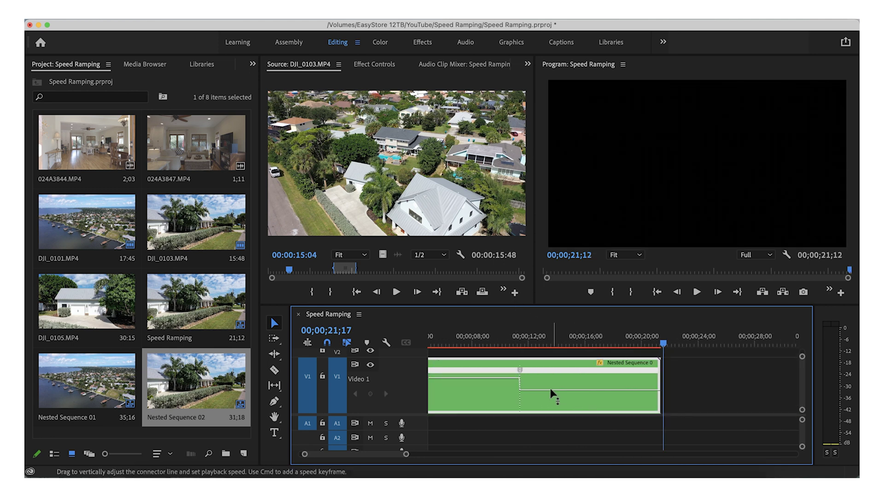
- Add a third speed keyframe at around 15 seconds and raise the speed of the section following it
left_click(572, 389, "super")
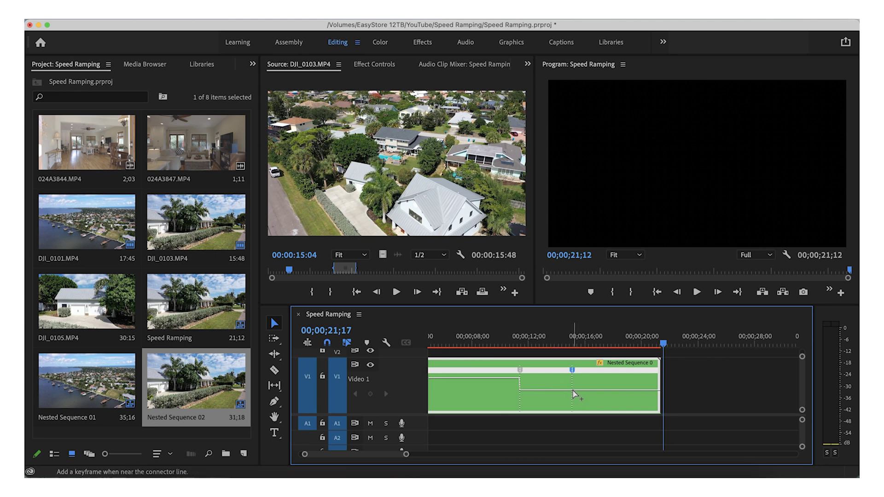
left_click_drag(629, 390, 631, 341)
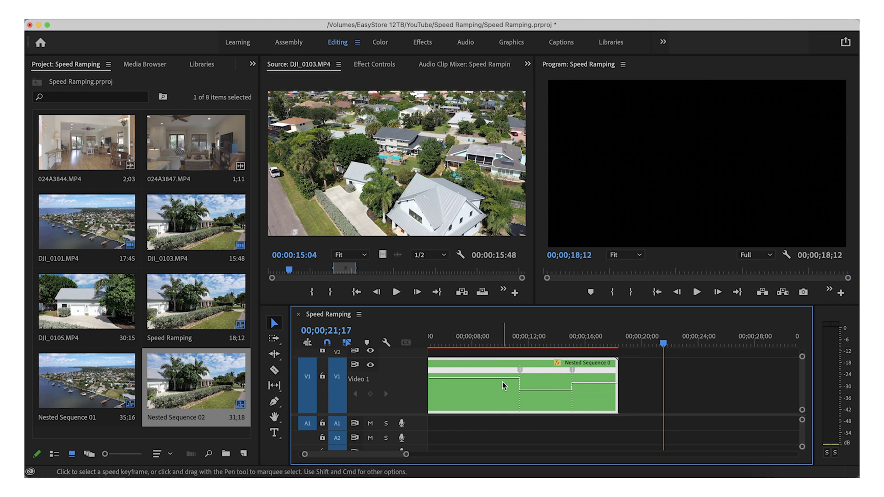
- Increase the speed of the nested clip's middle section, between the first and second keyframes, to about 985%
scroll(502, 386, "left", 3)
scroll(502, 386, "down", 2)
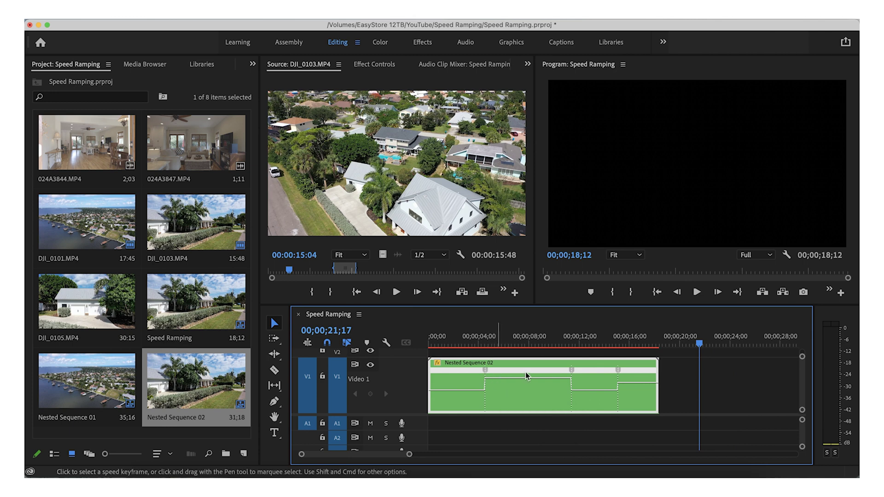
left_click_drag(536, 377, 535, 367)
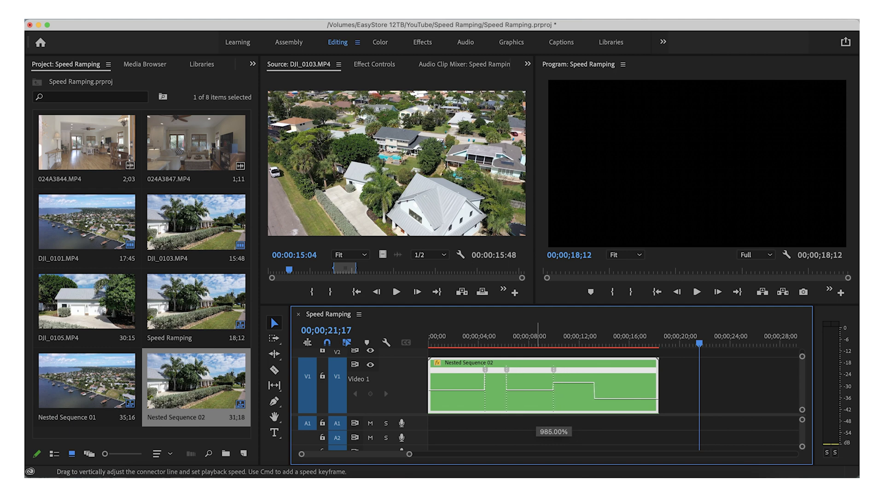
left_click_drag(538, 367, 537, 374)
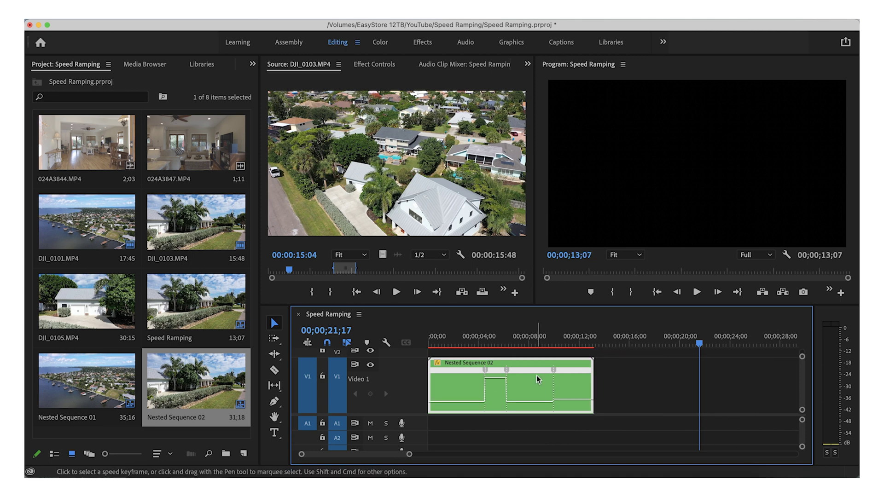
- Spread the three speed keyframes into gradual ramps and raise the final section's speed to about 465%
left_click_drag(486, 370, 504, 375)
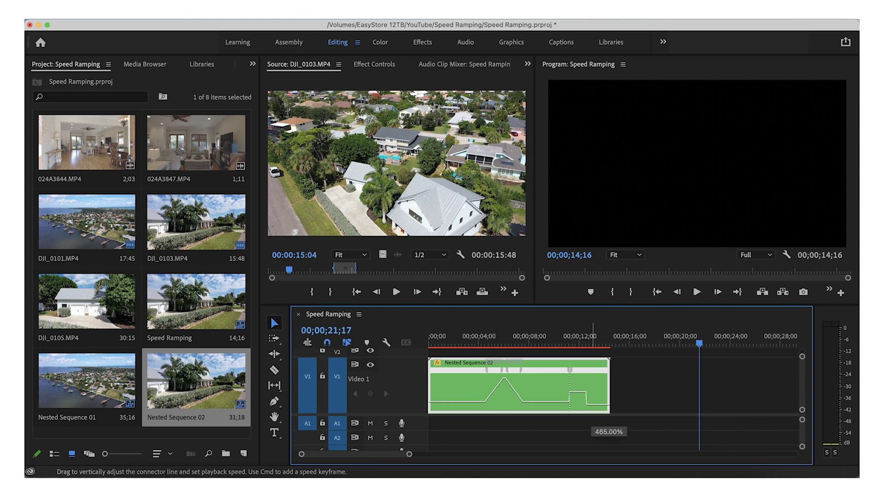
left_click_drag(593, 387, 583, 377)
scroll(550, 399, "up", 2)
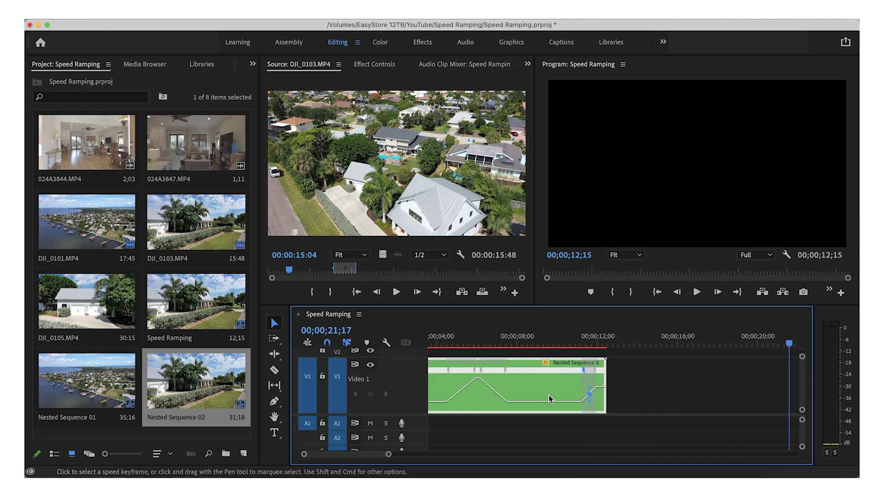
scroll(557, 364, "left", 3)
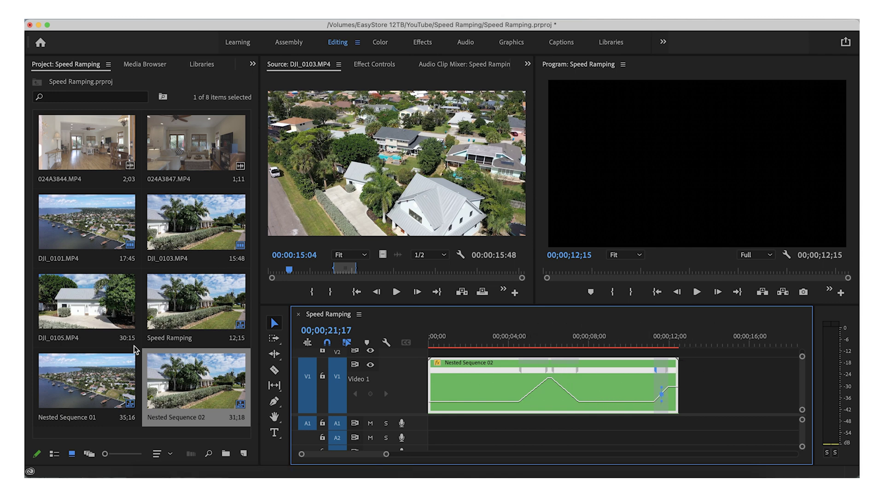
- Place the video of 024A3844.MP4 on V1 directly after the nested clip
double_click(107, 162)
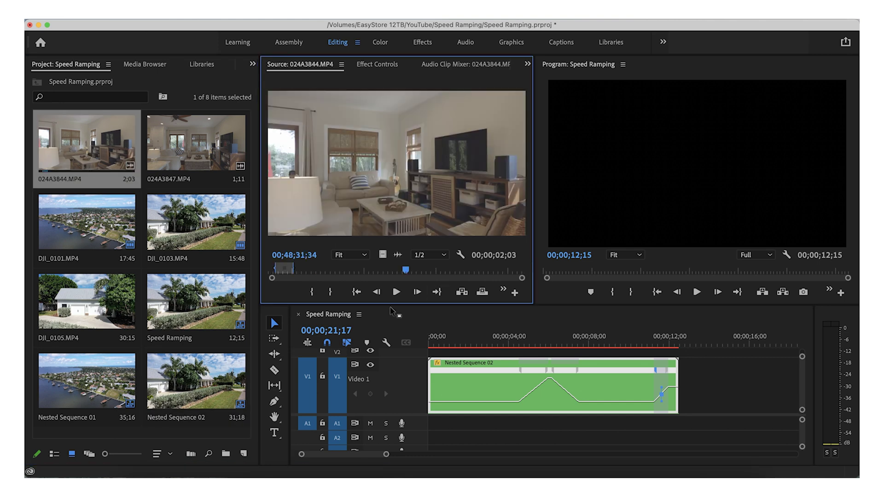
left_click_drag(670, 346, 687, 376)
- Slow the 024A3844.MP4 clip to 50% speed and move it later on V1, leaving a gap after the nested clip
left_click(697, 399)
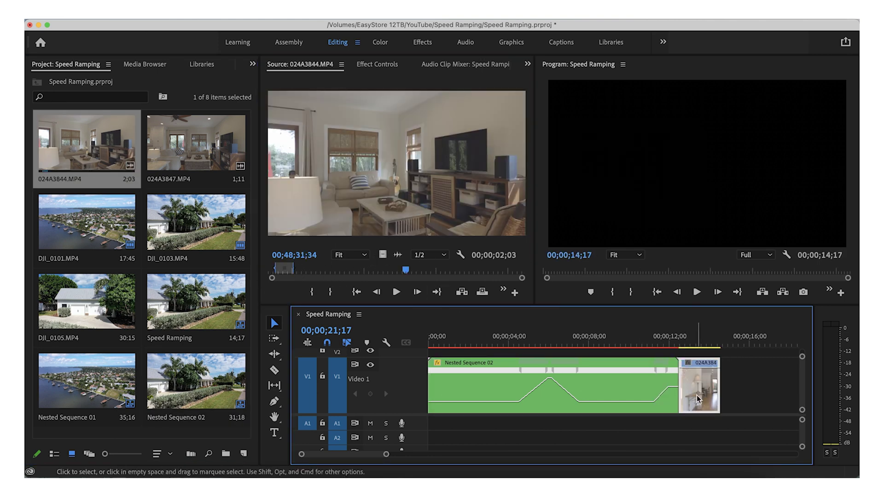
key("super+r")
type("50")
key("Return")
left_click_drag(720, 391, 766, 391)
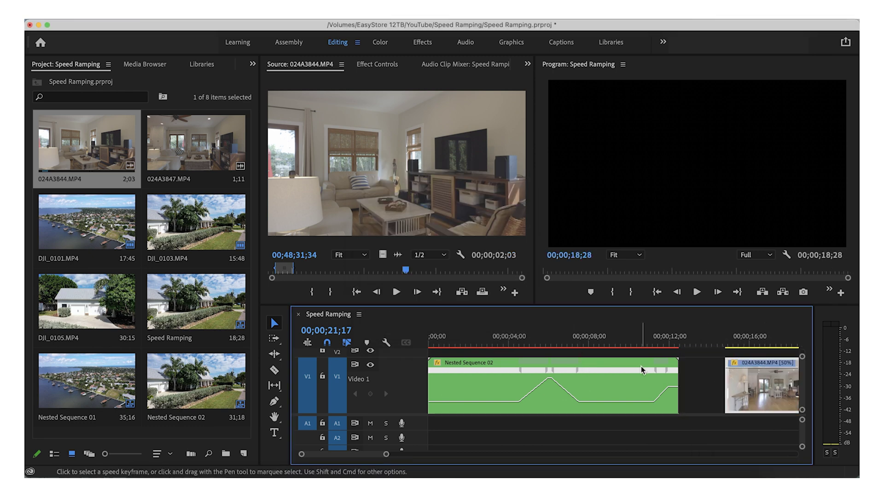
- Play the sequence from the start to review the nested clip's speed changes
left_click(523, 344)
left_click_drag(523, 344, 406, 346)
key("space")
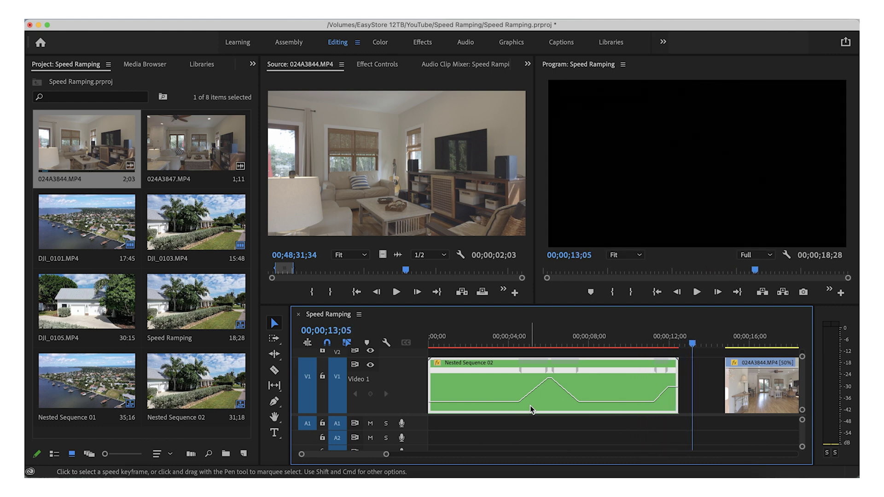
- Shift the nested clip's speed ramps earlier to shorten its slow sections, and render and play the sequence to check the timing
left_click_drag(521, 371, 503, 374)
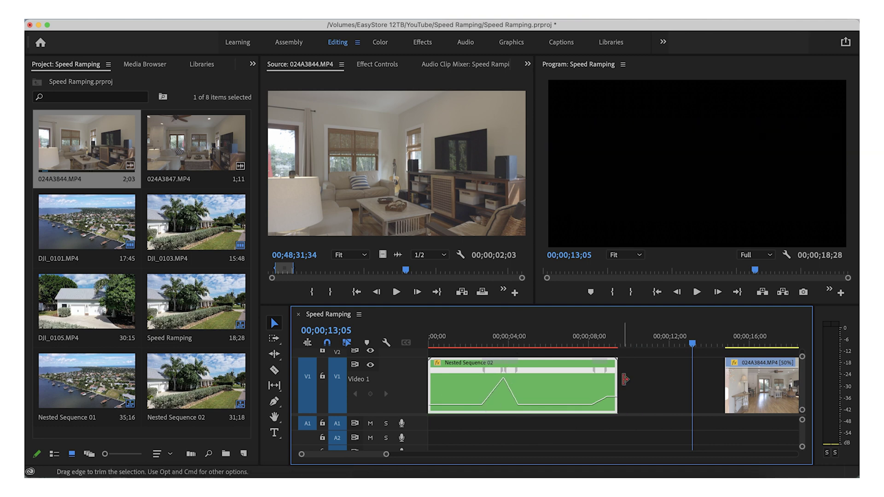
left_click_drag(594, 370, 570, 373)
key("Return")
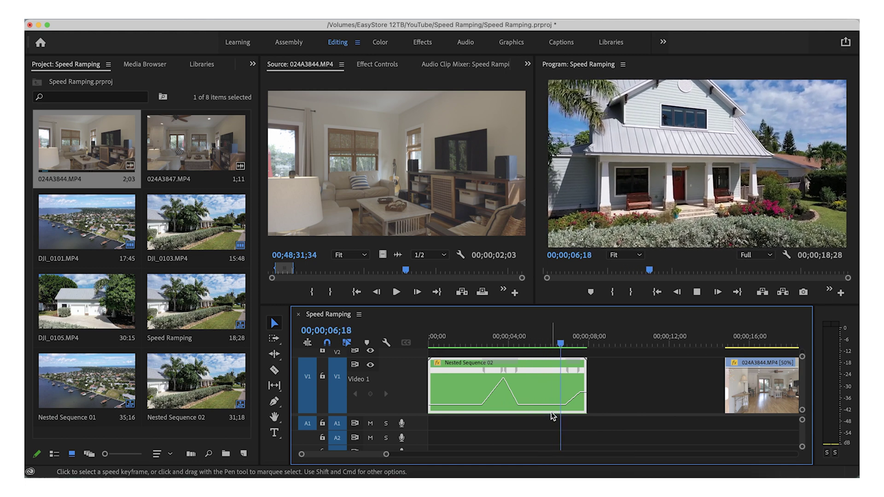
key("space")
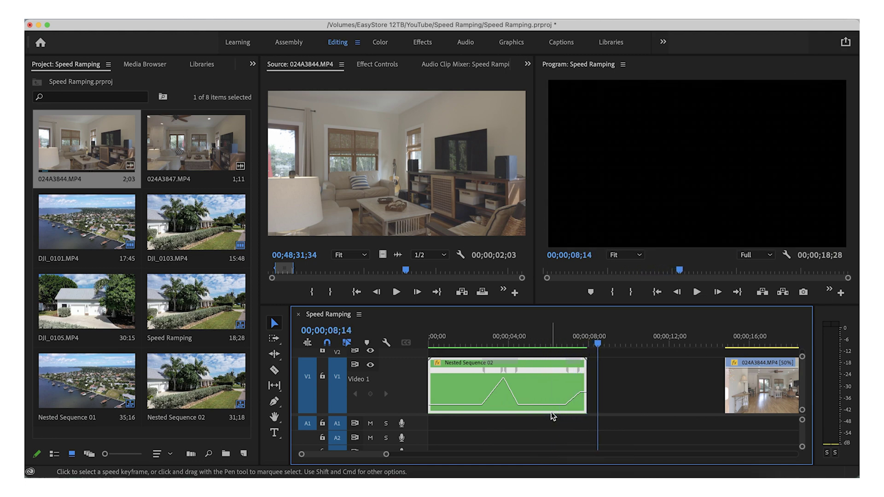
- Start the final ramp of the nested clip earlier and raise its end section to nearly the middle section's speed
left_click_drag(555, 370, 549, 371)
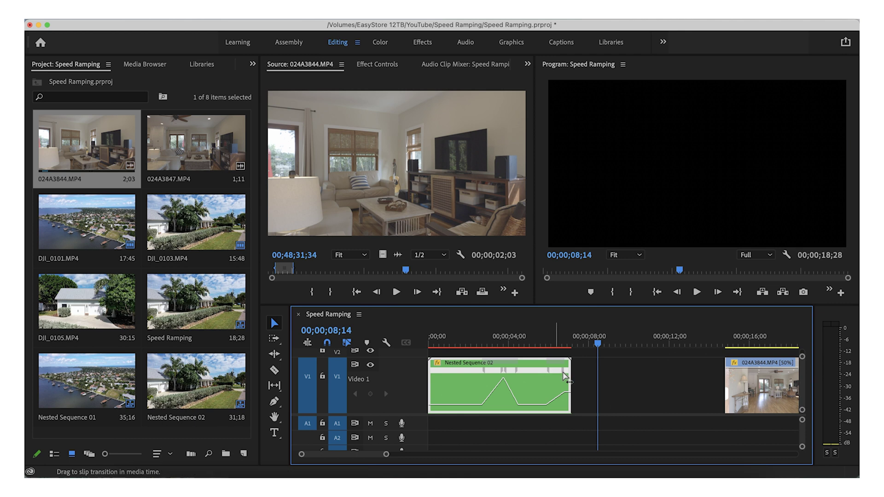
scroll(555, 389, "up", 4)
left_click_drag(597, 384, 597, 366)
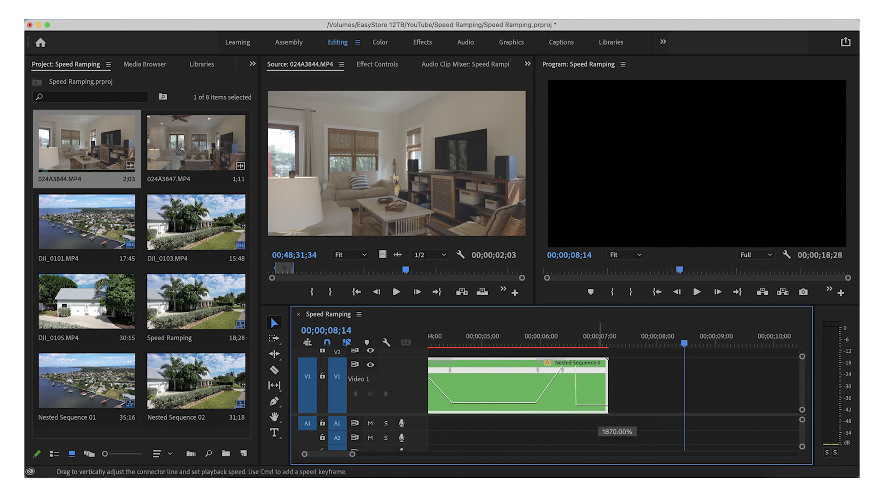
left_click_drag(598, 423, 598, 426)
scroll(527, 415, "down", 3)
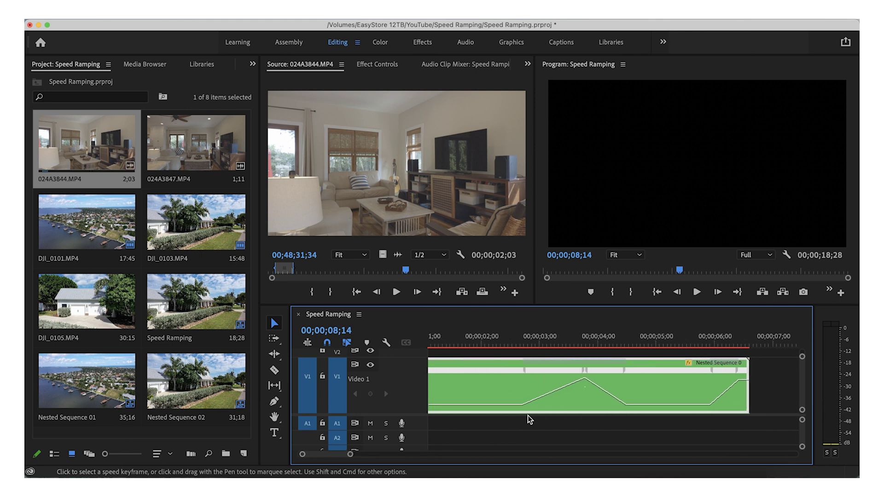
- Ease the nested clip's two middle speed ramps and its final ramp into smooth curves
left_click(585, 370)
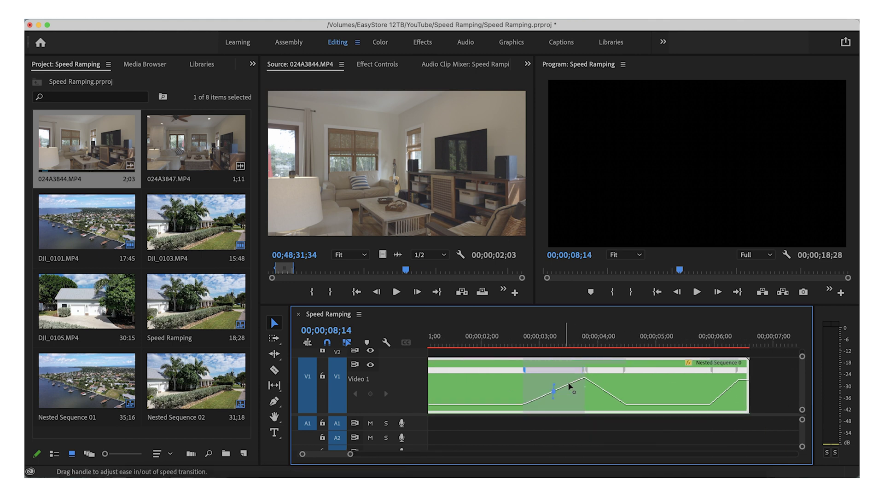
left_click(608, 389)
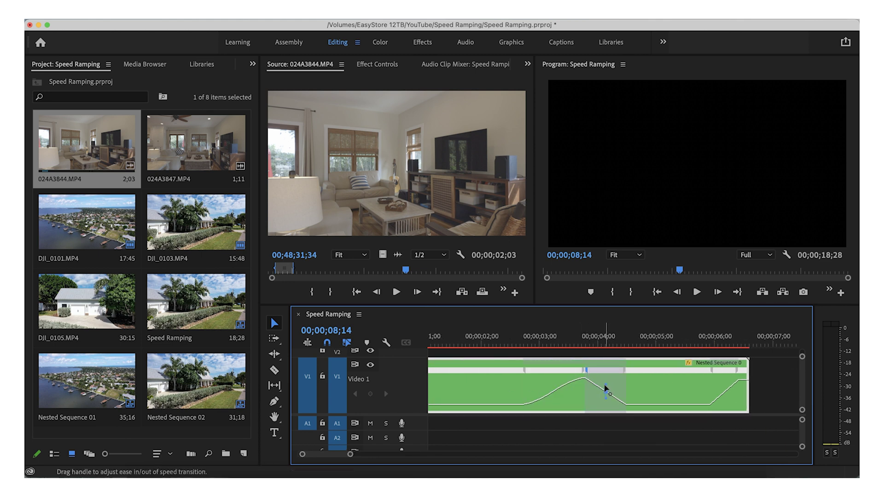
left_click(724, 389)
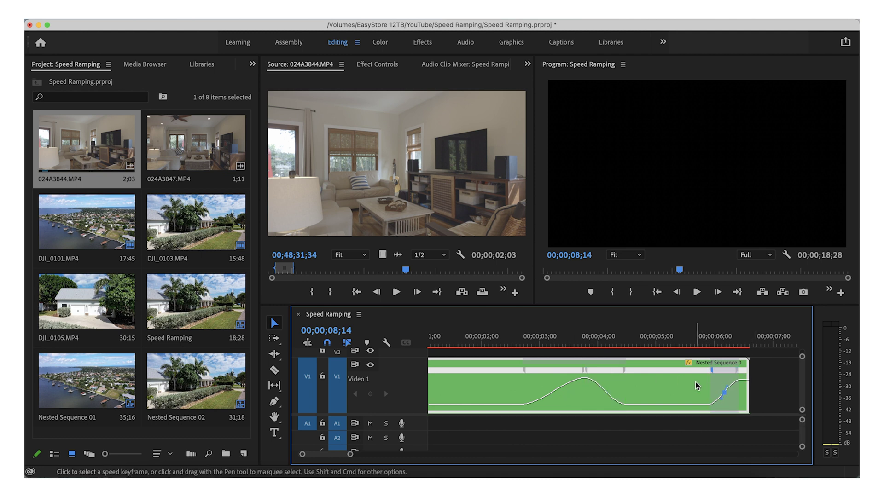
- Render the smoothed speed ramps and play the nested clip from the start of the sequence
key("backslash")
left_click(564, 341)
key("Return")
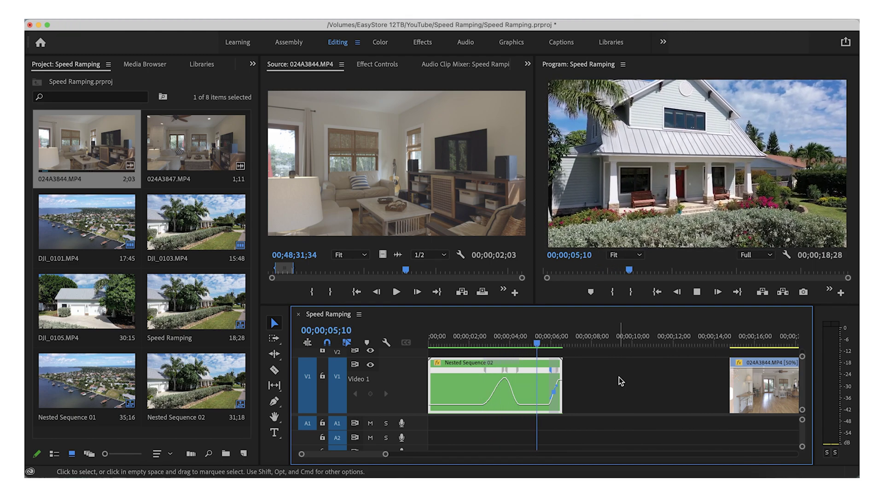
key("space")
- Trim the 024A3844.MP4 clip to start at 00;00;15;01 and extend its end to about 00;00;21;10
scroll(695, 389, "right", 4)
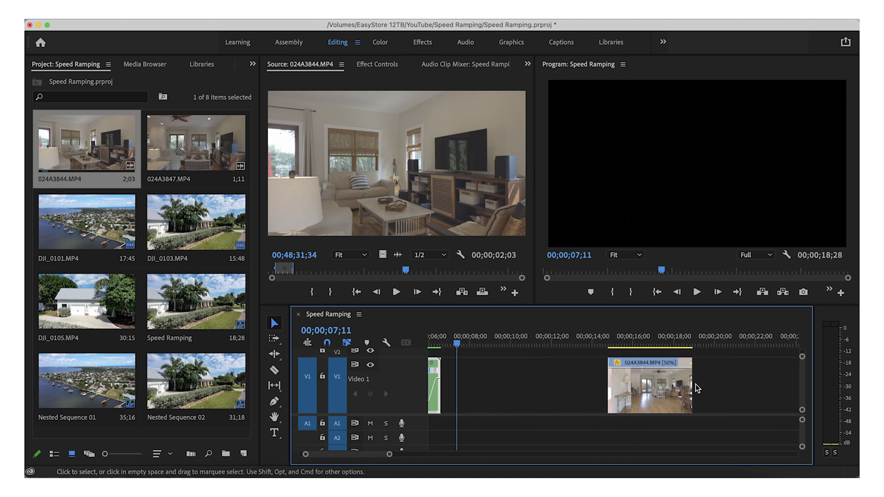
left_click(631, 344)
left_click_drag(609, 387, 578, 377)
left_click(579, 343)
left_click(580, 341)
left_click_drag(582, 345, 614, 346)
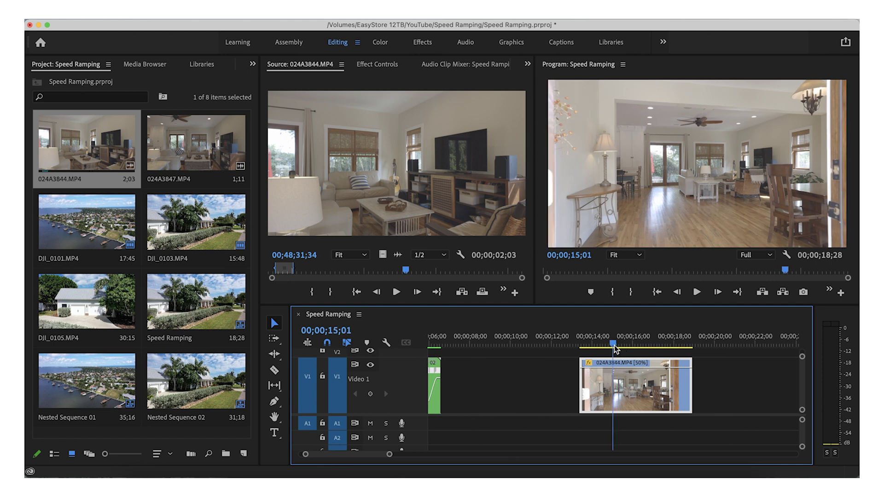
left_click_drag(581, 385, 614, 385)
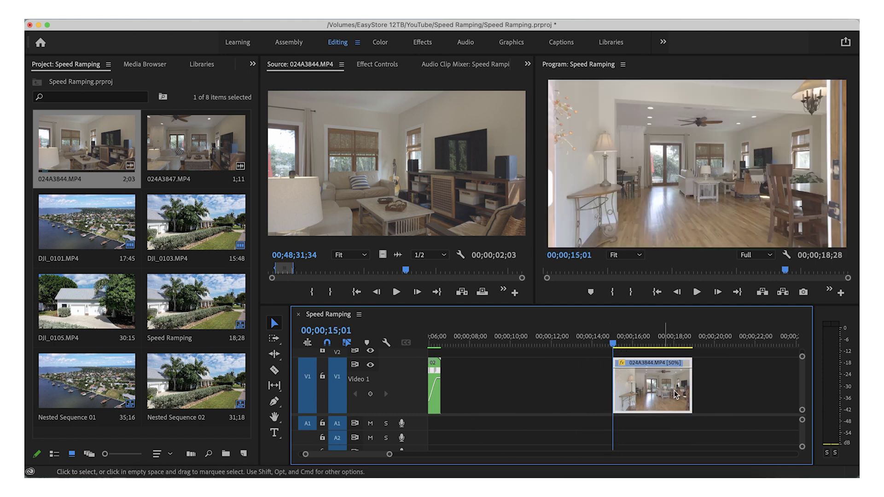
left_click_drag(691, 389, 736, 393)
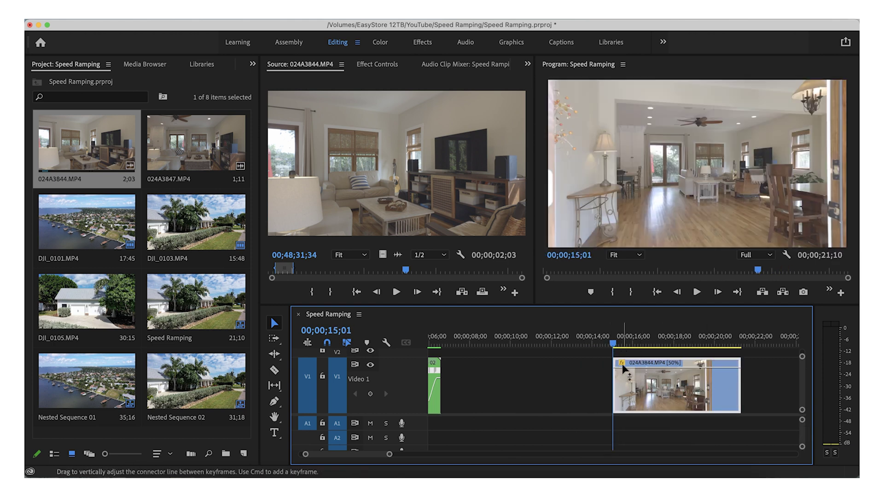
- Nest the 024A3844.MP4 clip under the default sequence name and show its time-remapping speed line
key("shift+n")
key("Return")
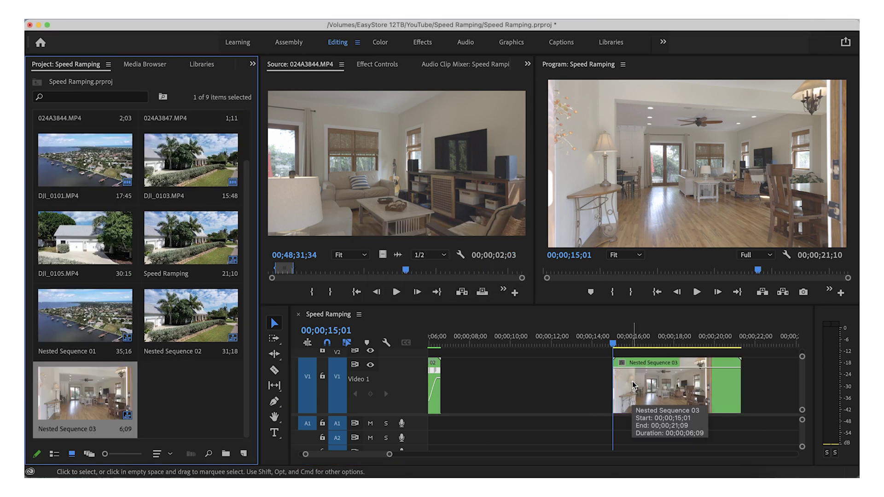
left_click(622, 363)
mouse_move(692, 404)
left_click(725, 404)
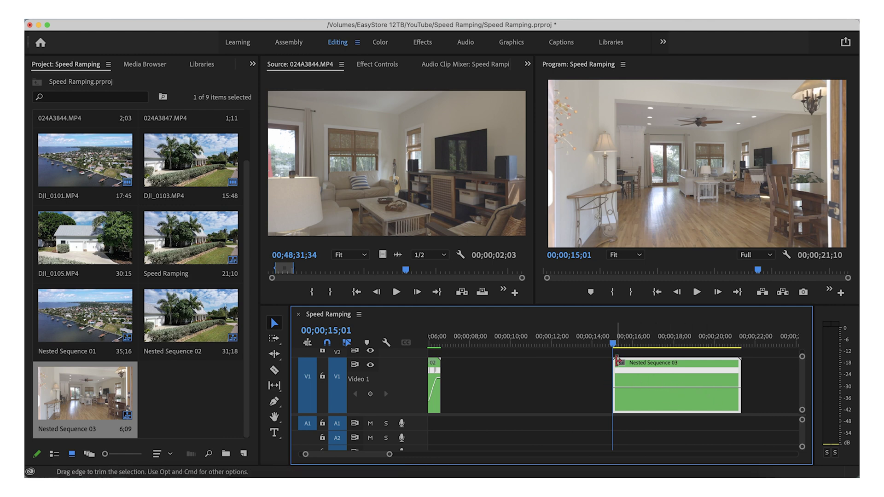
- Speed up the nested interior clip's opening, ramp it down to normal speed near the start, and ease that ramp into a smooth curve
left_click(665, 388, "super")
left_click_drag(630, 388, 614, 173)
scroll(615, 365, "up", 5)
left_click_drag(645, 369, 611, 370)
left_click(621, 370)
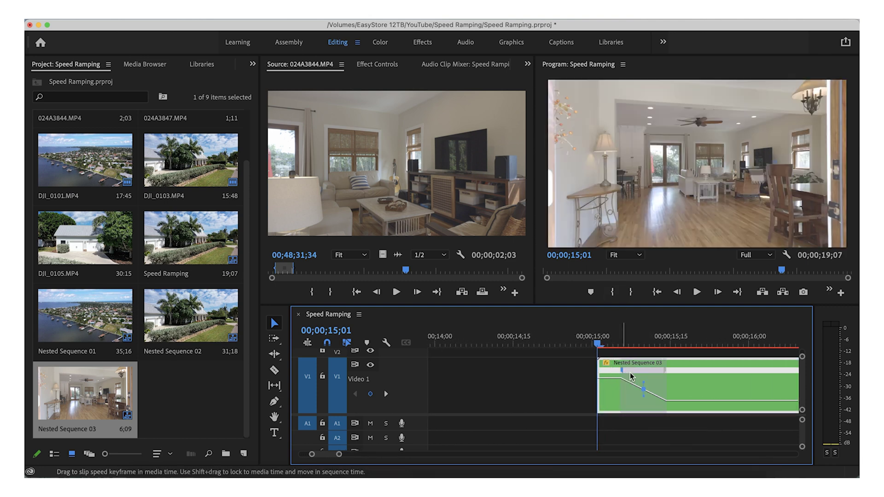
- Close the gap before the nested interior clip so it directly follows the nested drone clip
left_click(542, 377)
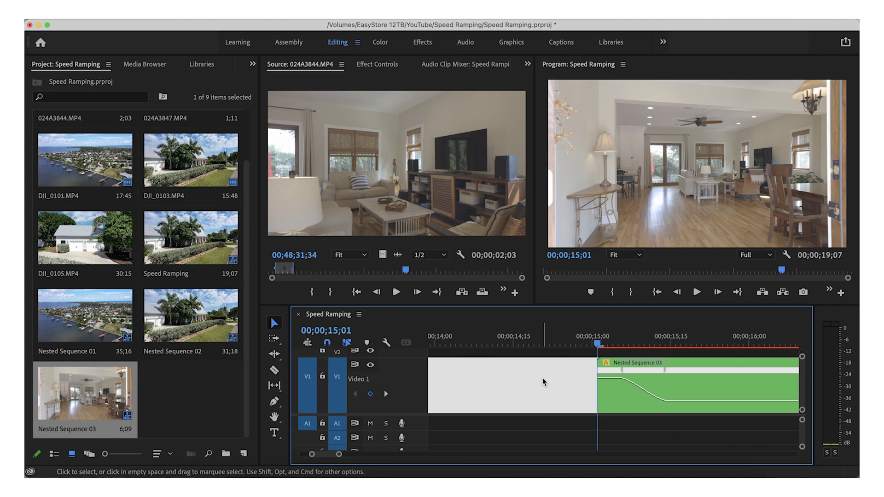
key("minus")
key("minus")
key("minus")
left_click(518, 381)
key("Delete")
- Render the sequence, play it through the transition into the interior, stop shortly after, and select the interior clip
key("Return")
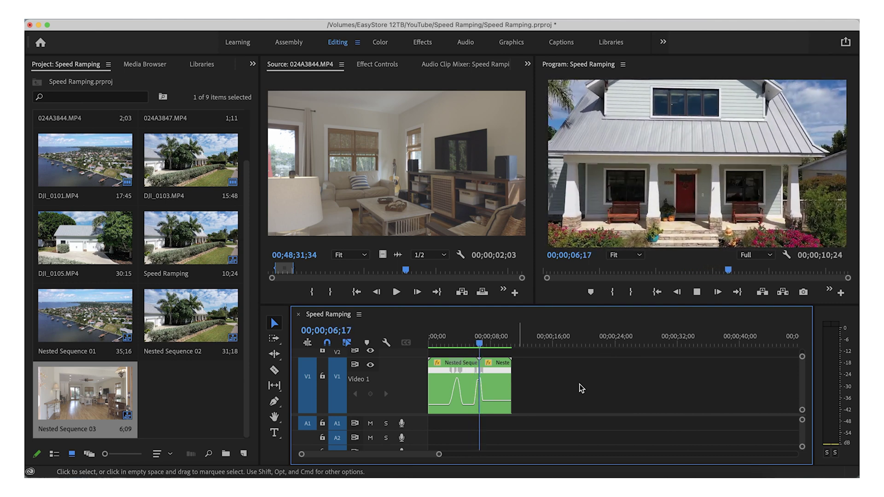
key("space")
key("d")
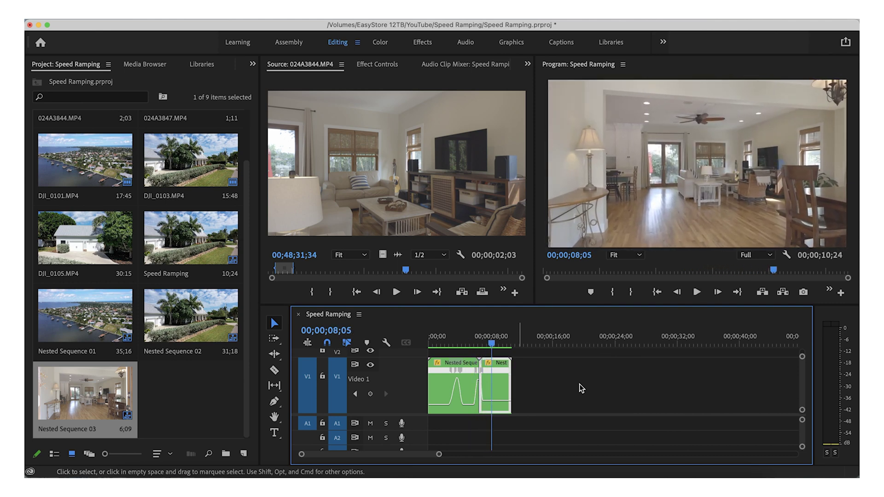